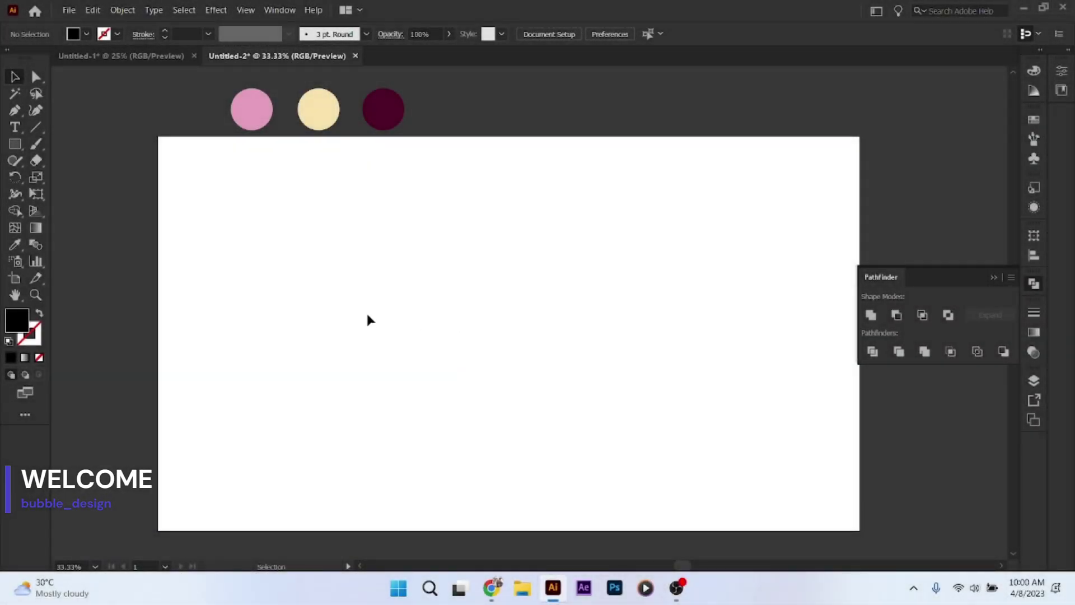
Pick the Rectangle tool to begin drawing on the blank artboard
{"action": "left_click", "coordinate": [17, 144]}
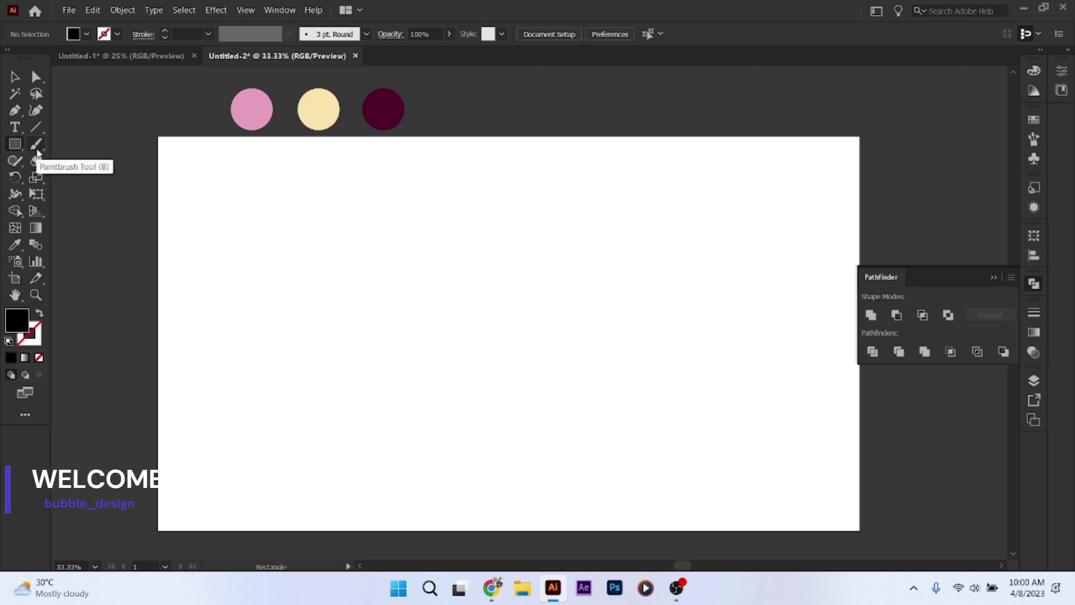
Create a 161 × 362 px black rectangle and rotate it 45°
{"action": "left_click", "coordinate": [479, 260]}
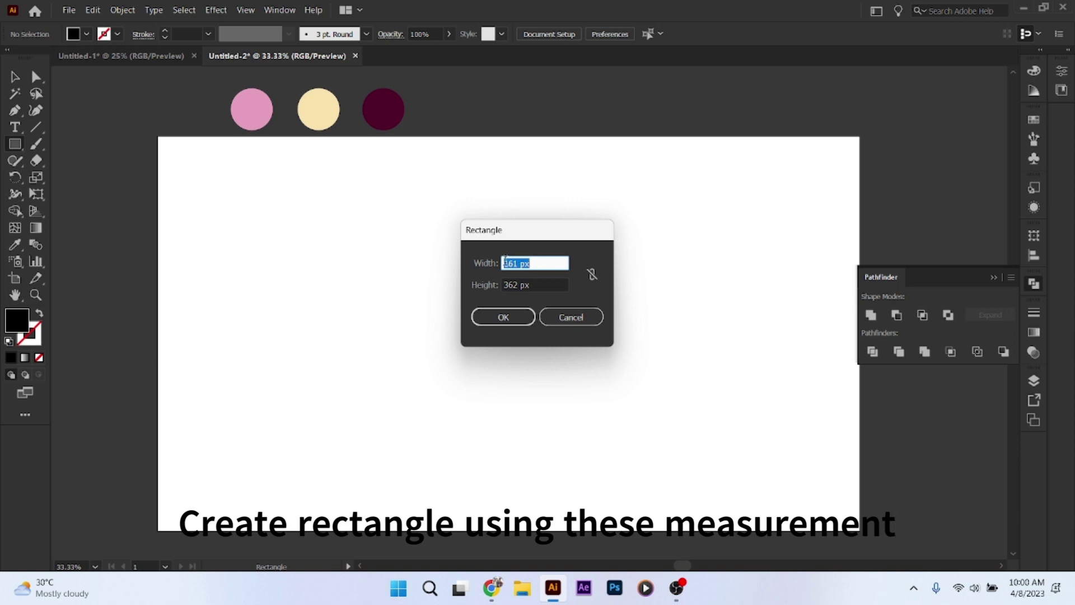
{"action": "left_click", "coordinate": [518, 317]}
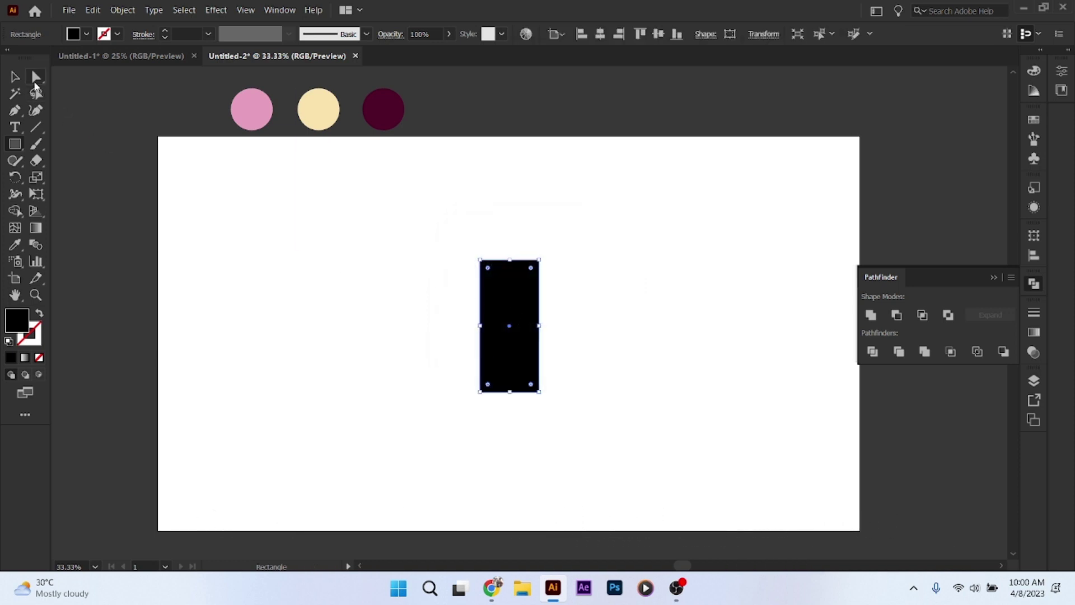
{"action": "left_click", "coordinate": [15, 78]}
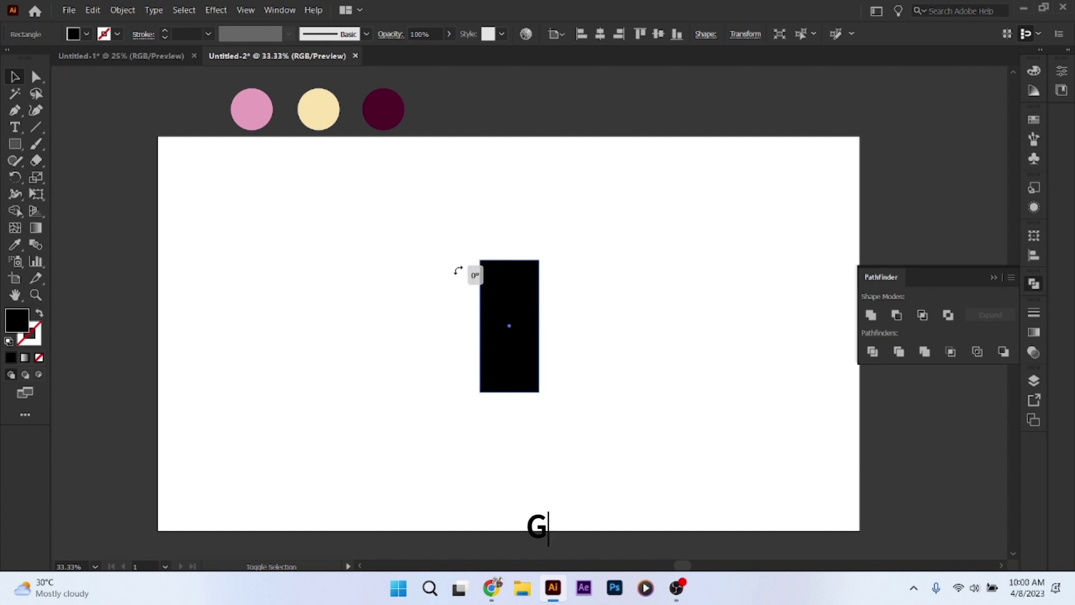
{"action": "left_click_drag", "start_coordinate": [472, 256], "coordinate": [456, 287]}
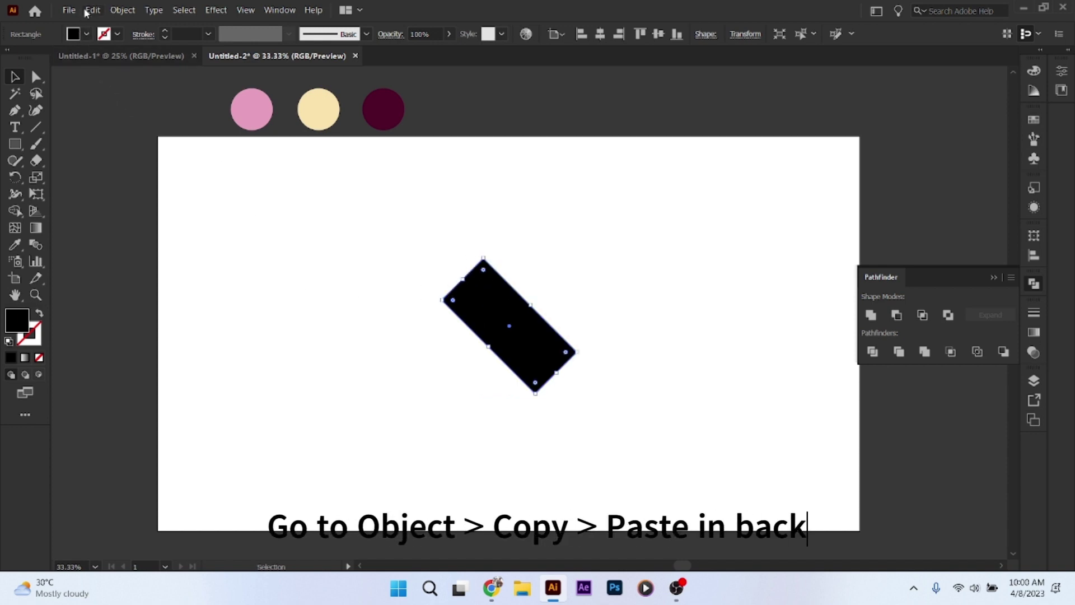
Paste a copy behind it and rotate the copy 45° the other way, forming an X
{"action": "left_click", "coordinate": [93, 11]}
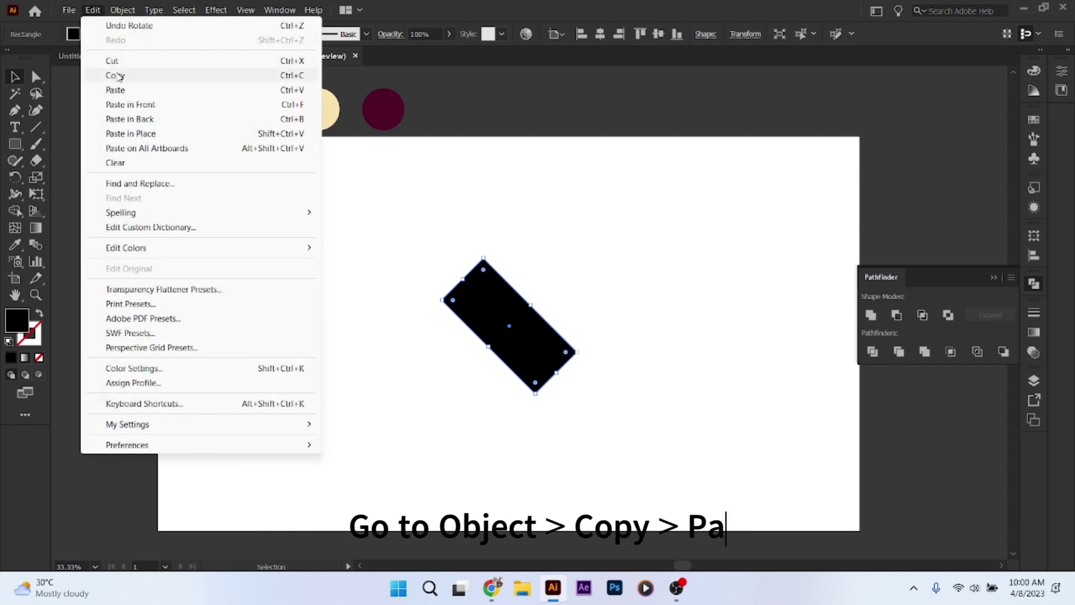
{"action": "left_click", "coordinate": [180, 74]}
{"action": "left_click", "coordinate": [93, 10]}
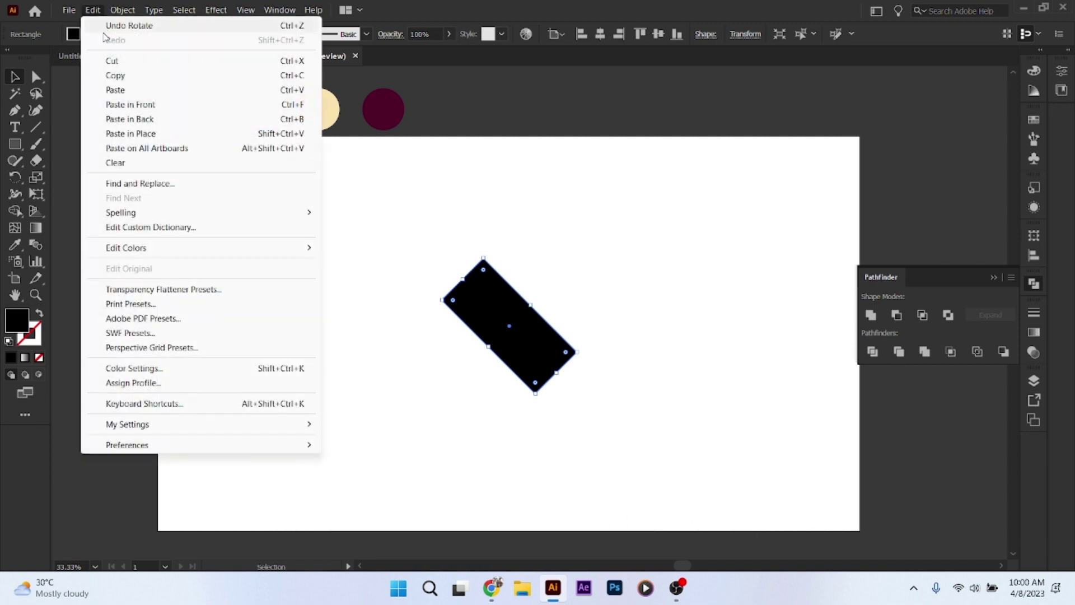
{"action": "left_click", "coordinate": [129, 119]}
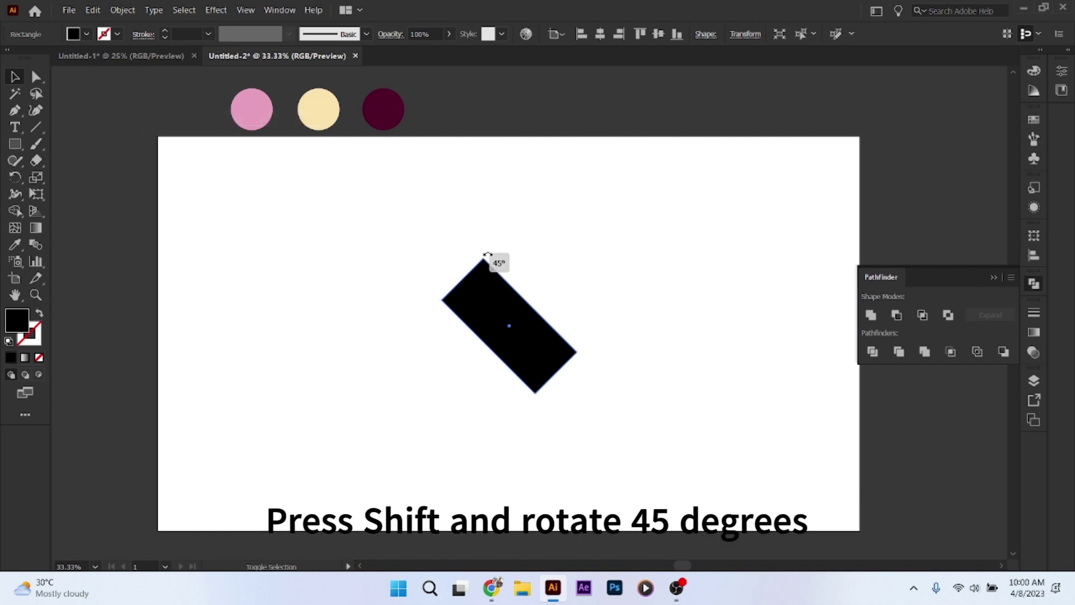
{"action": "left_click_drag", "start_coordinate": [483, 256], "coordinate": [593, 280]}
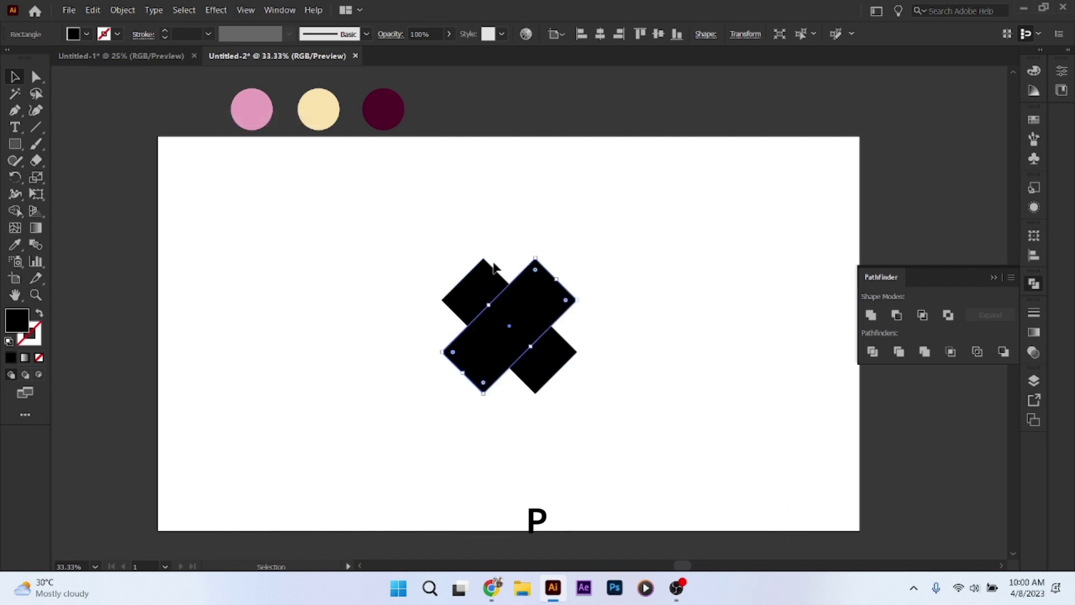
{"action": "left_click_drag", "start_coordinate": [439, 247], "coordinate": [598, 387]}
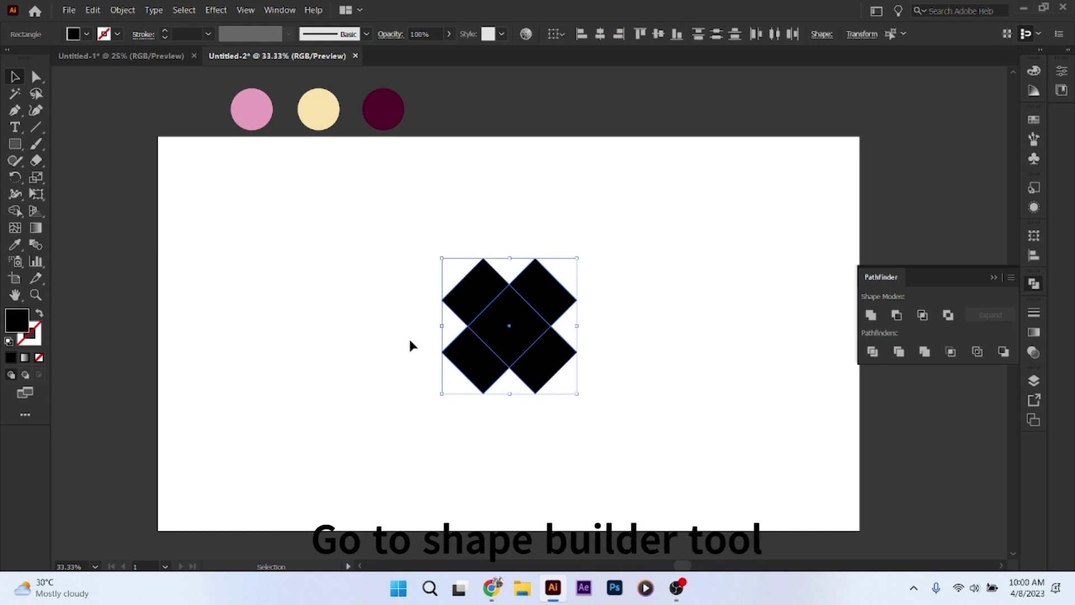
With Shape Builder, merge the top and centre regions and delete both bottom diamonds
{"action": "left_click", "coordinate": [23, 210]}
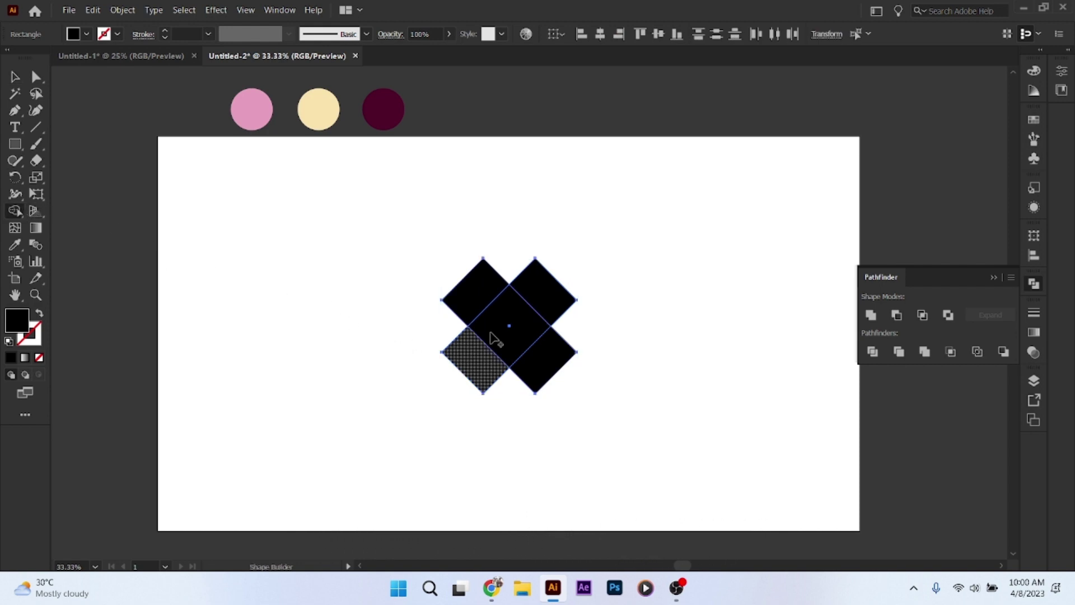
{"action": "left_click_drag", "start_coordinate": [508, 318], "coordinate": [554, 302]}
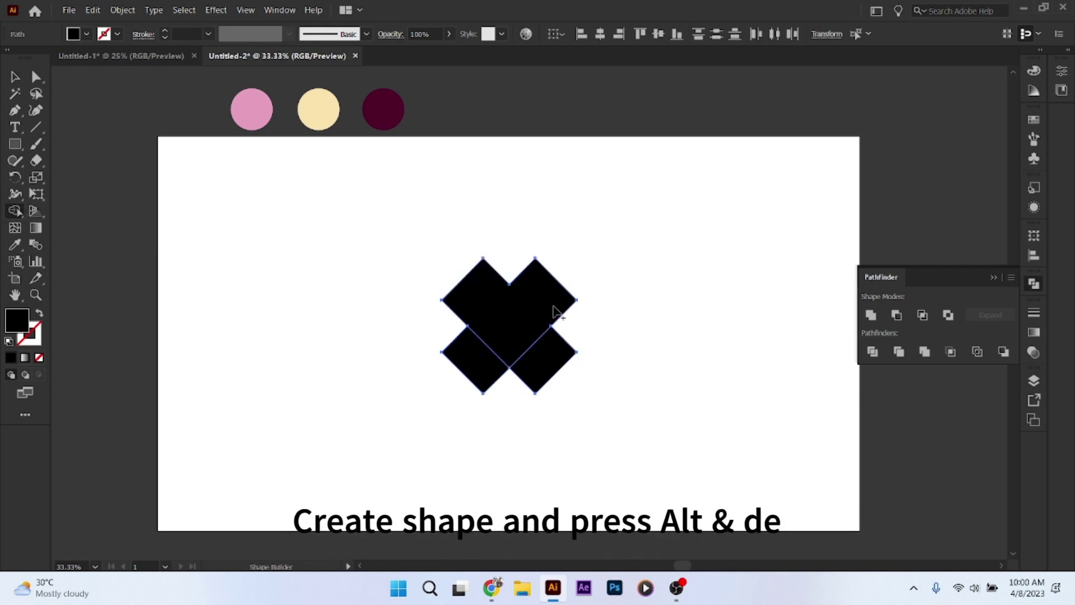
{"action": "left_click", "coordinate": [477, 359], "text": "alt"}
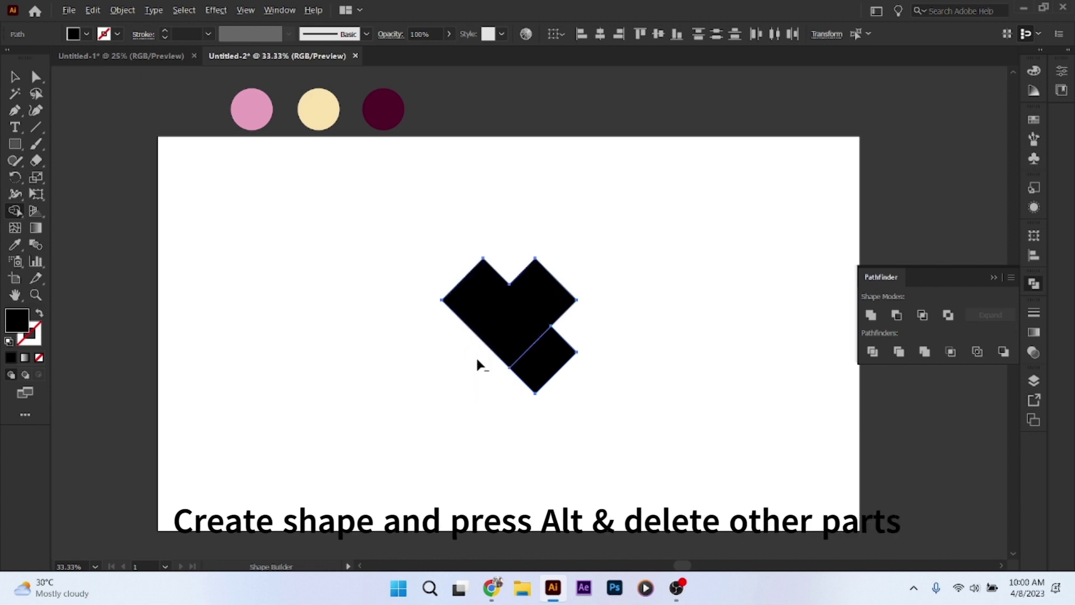
{"action": "left_click", "coordinate": [554, 372], "text": "alt"}
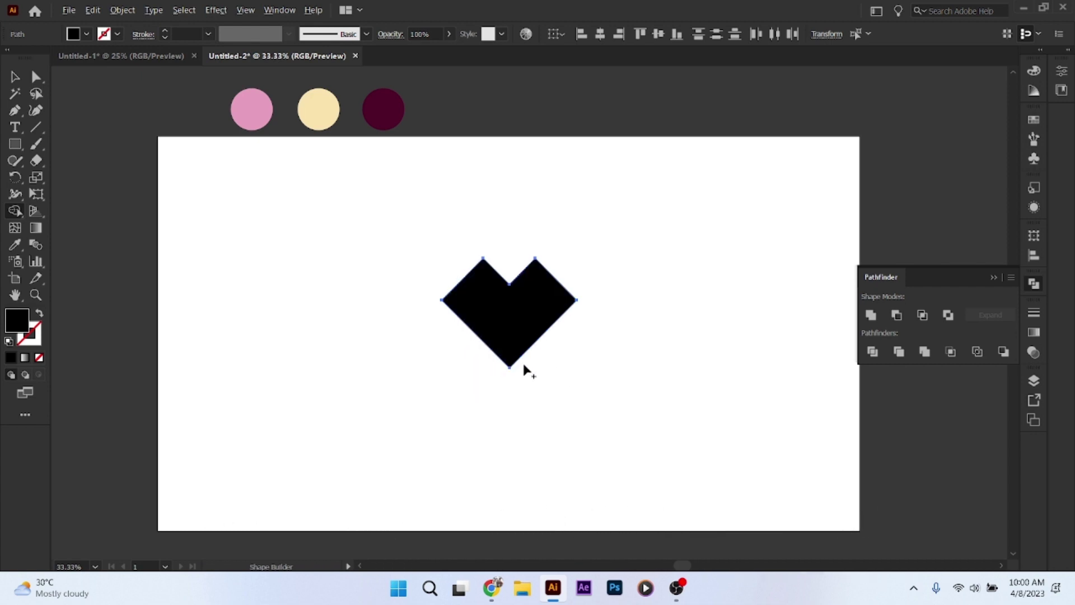
Drag the live-corner widget to round the heart's two top anchors, then reselect the whole heart
{"action": "left_click", "coordinate": [34, 77]}
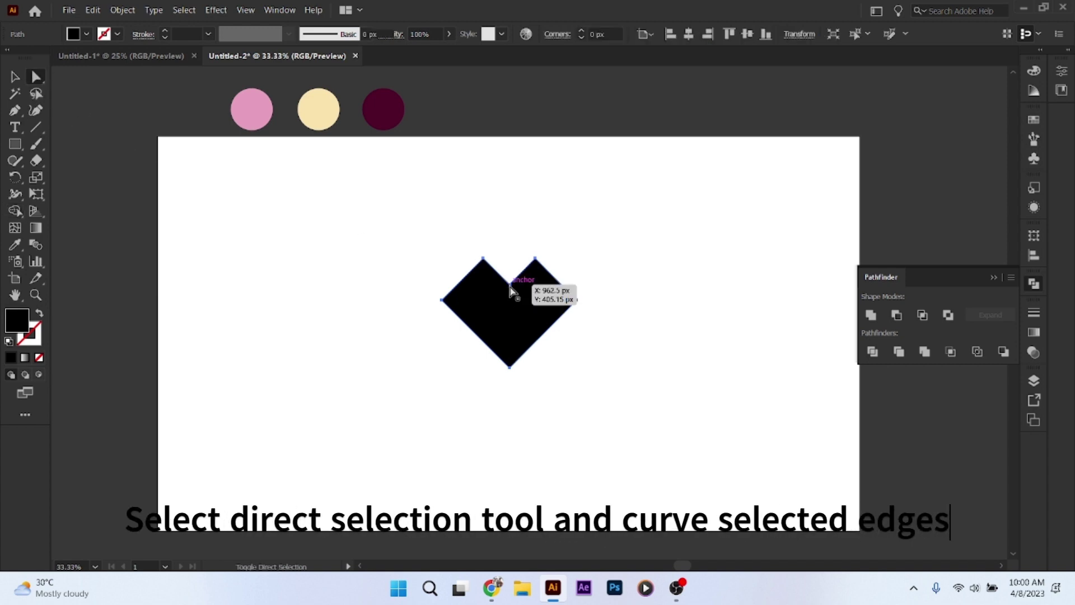
{"action": "left_click", "coordinate": [511, 290]}
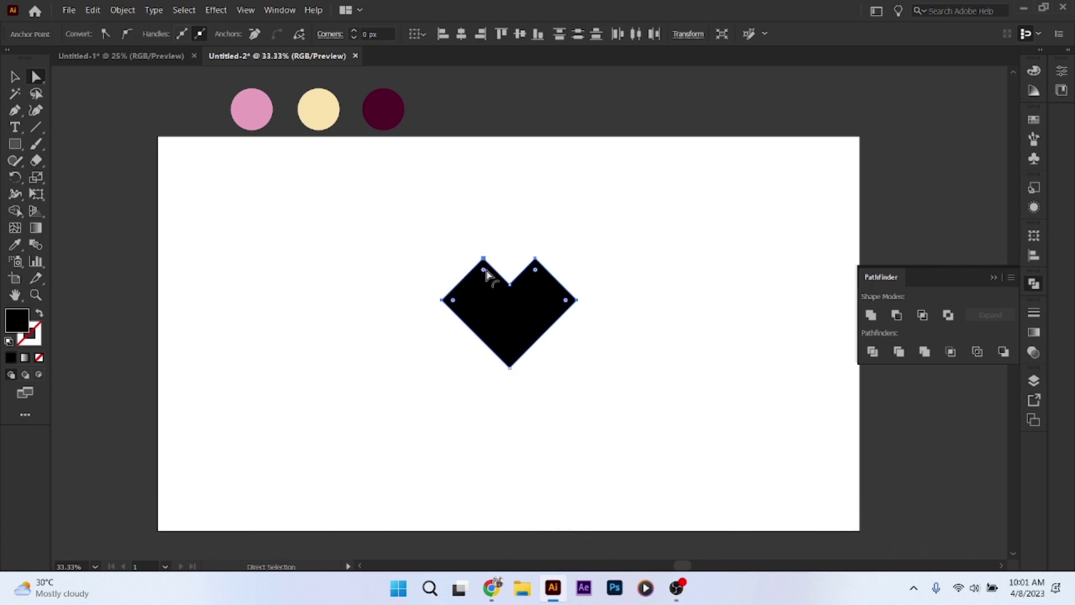
{"action": "left_click_drag", "start_coordinate": [484, 270], "coordinate": [504, 283]}
{"action": "left_click", "coordinate": [15, 77]}
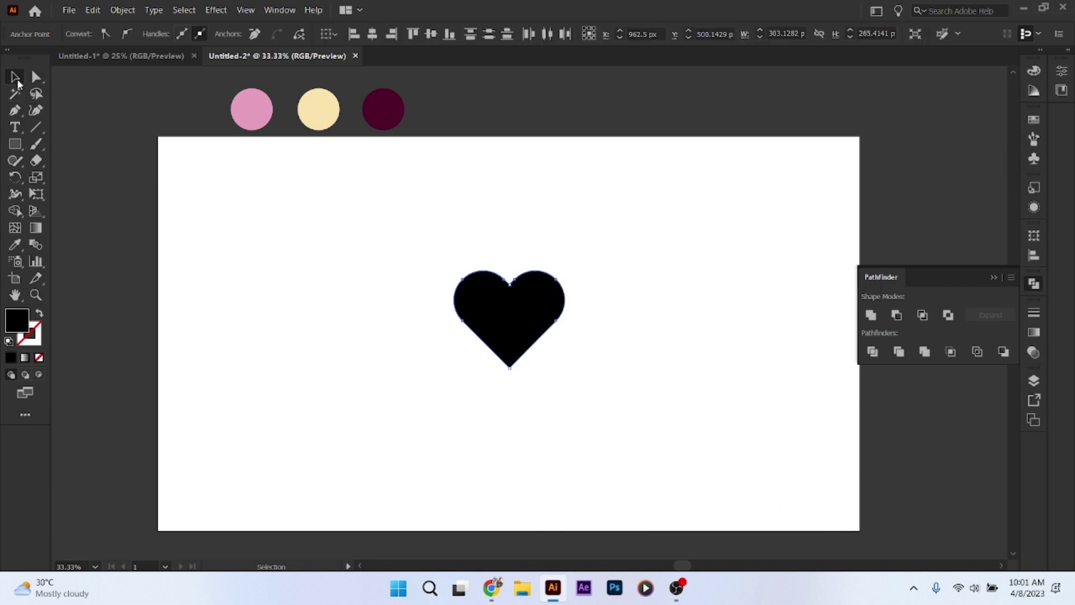
{"action": "left_click", "coordinate": [352, 278]}
{"action": "left_click", "coordinate": [509, 319]}
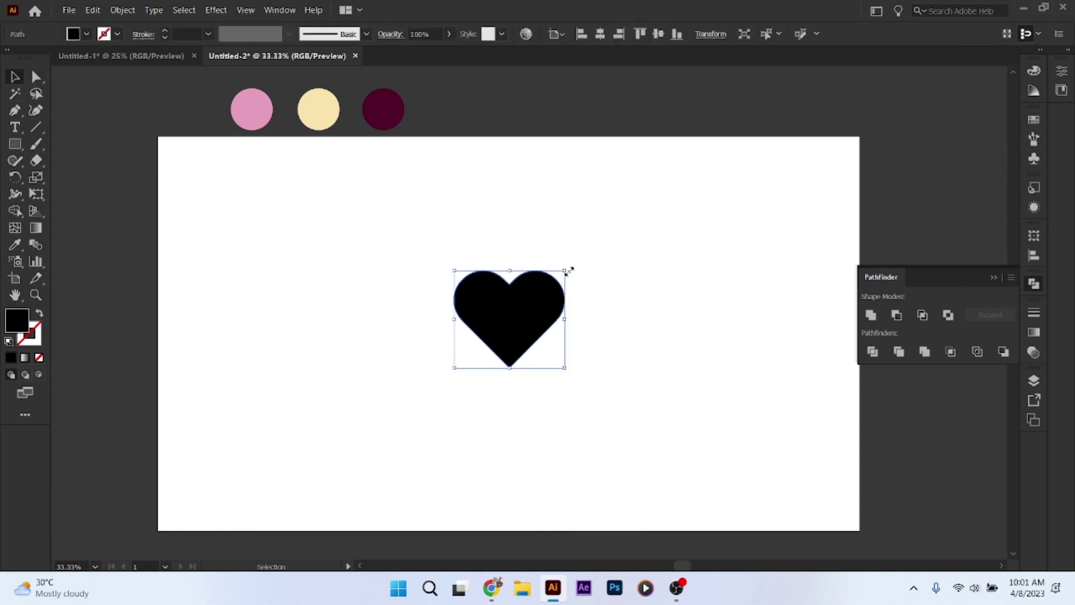
Scale the heart up proportionally and align it to the artboard's horizontal and vertical centre
{"action": "left_click_drag", "start_coordinate": [564, 270], "coordinate": [727, 207]}
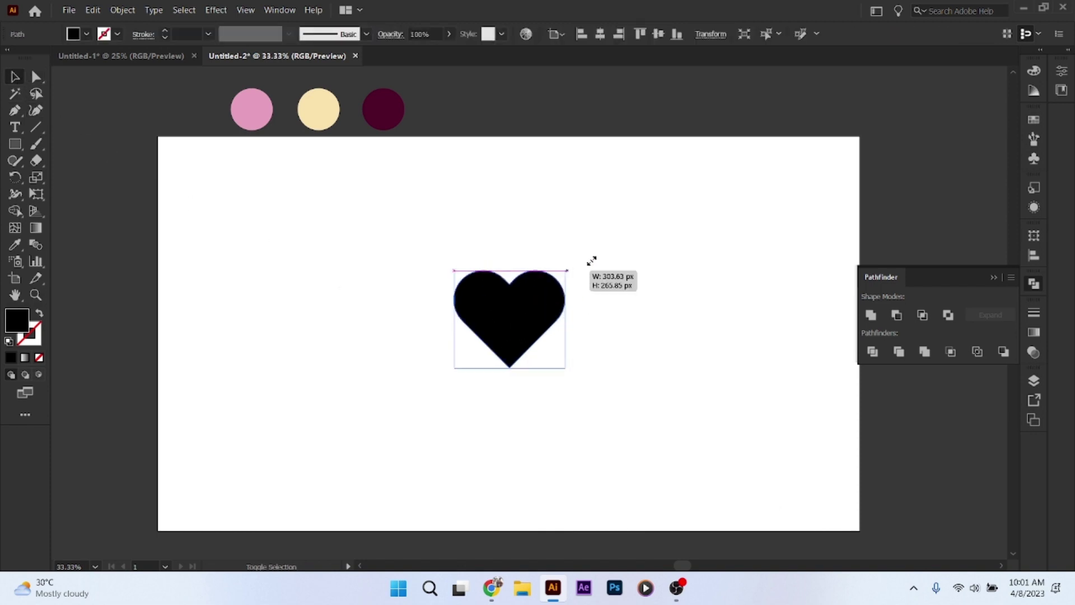
{"action": "left_click", "coordinate": [600, 34]}
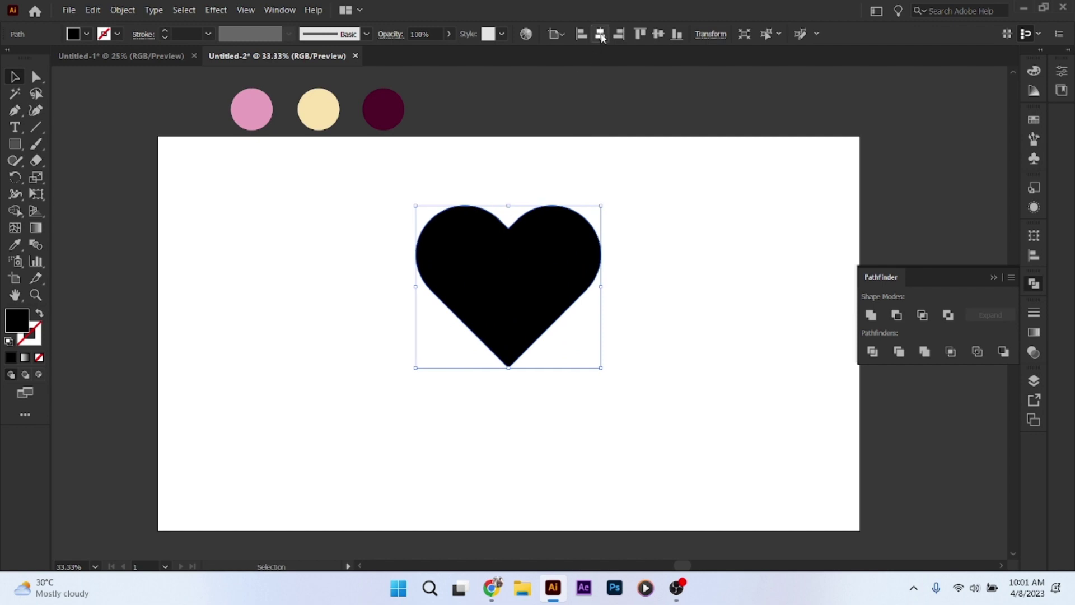
{"action": "left_click", "coordinate": [658, 35]}
{"action": "left_click_drag", "start_coordinate": [602, 251], "coordinate": [649, 194]}
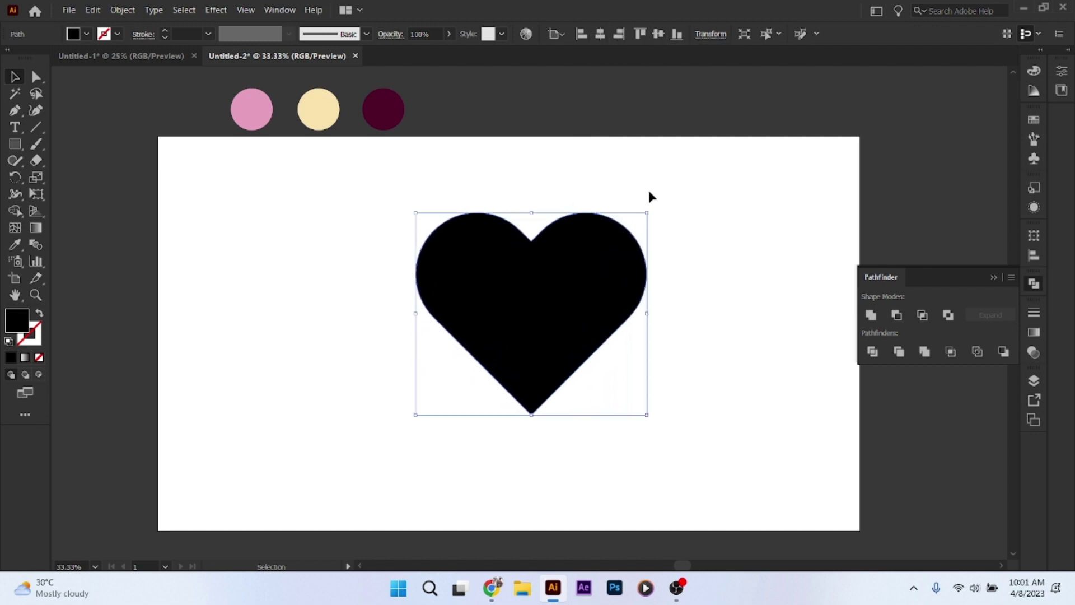
{"action": "left_click", "coordinate": [658, 34]}
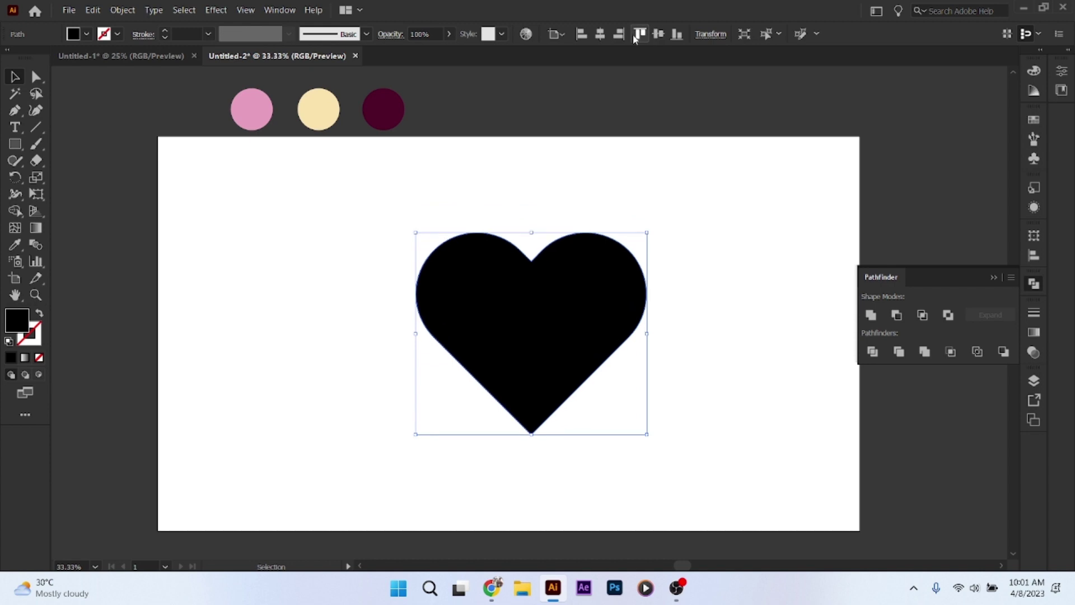
{"action": "left_click", "coordinate": [600, 35]}
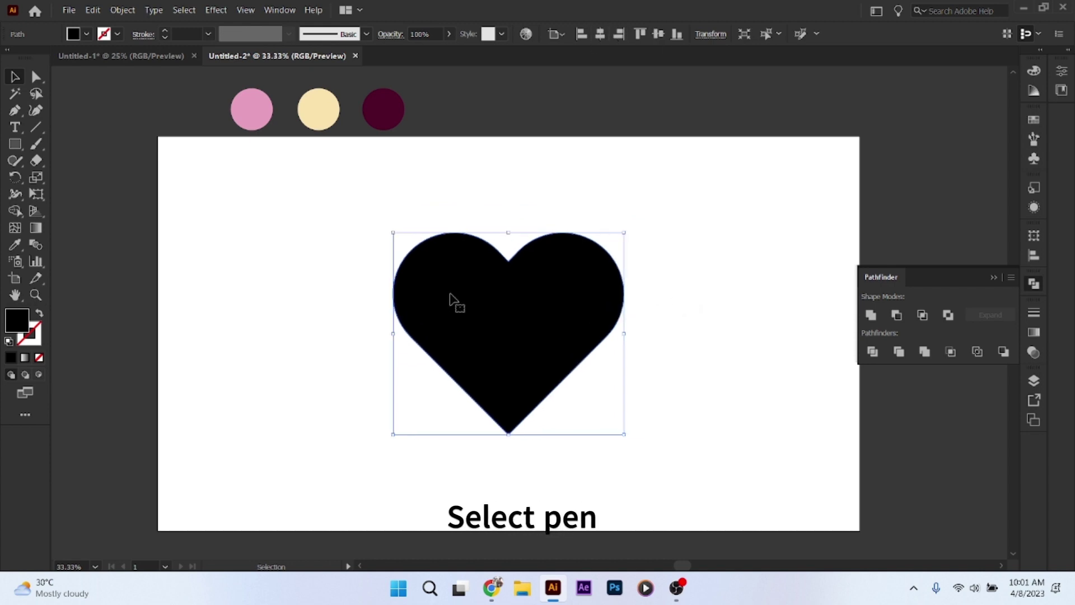
Draw a wavy Pen path across the heart's middle, extending past both sides
{"action": "left_click", "coordinate": [15, 110]}
{"action": "left_click", "coordinate": [339, 89]}
{"action": "left_click", "coordinate": [338, 352]}
{"action": "key", "text": "Escape"}
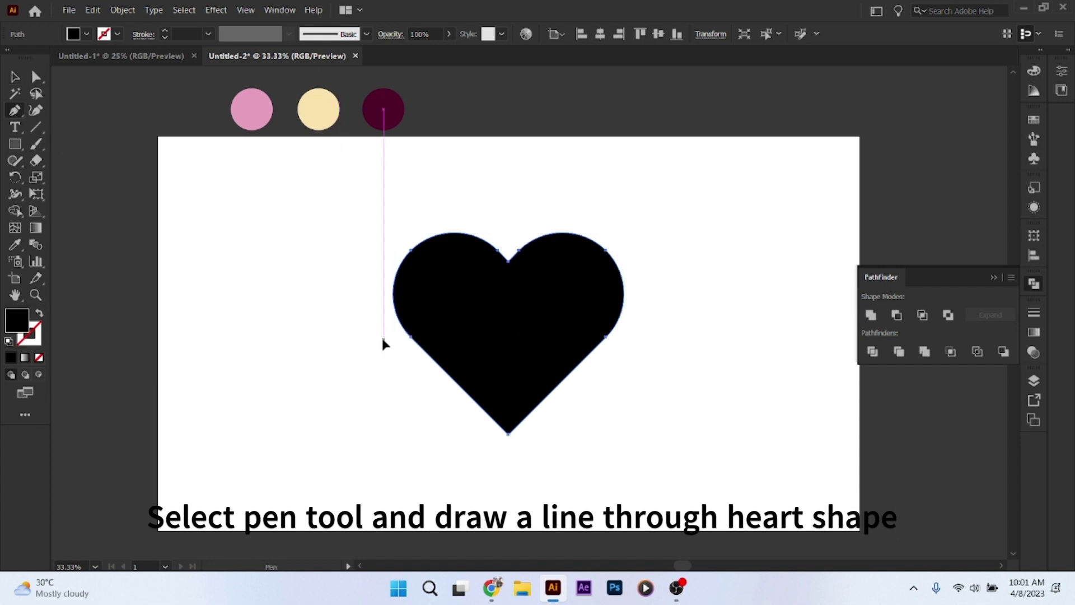
{"action": "left_click", "coordinate": [383, 339]}
{"action": "left_click_drag", "start_coordinate": [508, 317], "coordinate": [575, 339]}
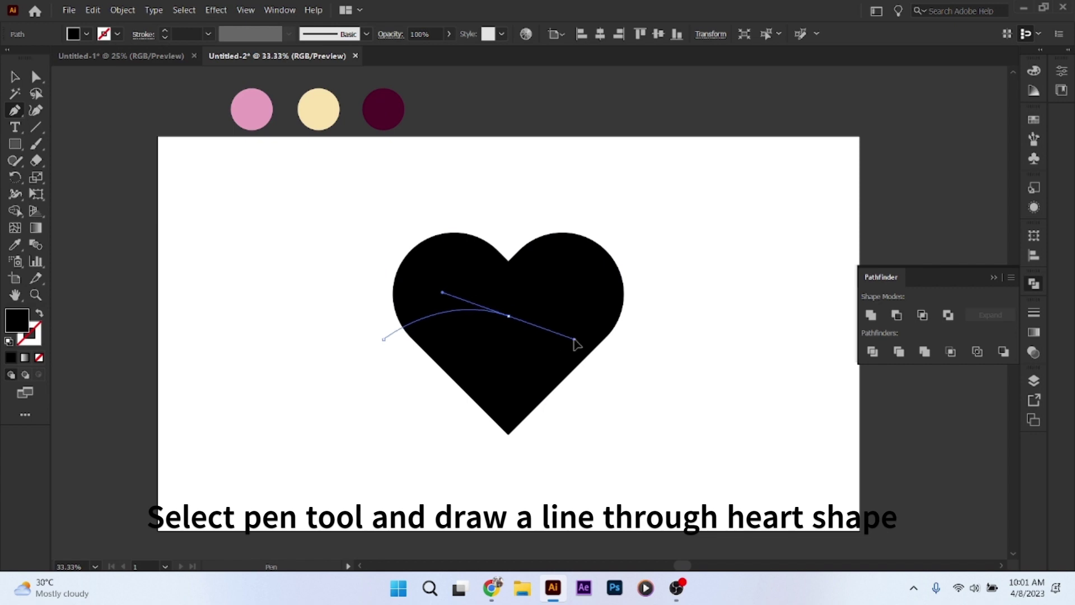
{"action": "left_click_drag", "start_coordinate": [667, 360], "coordinate": [708, 352]}
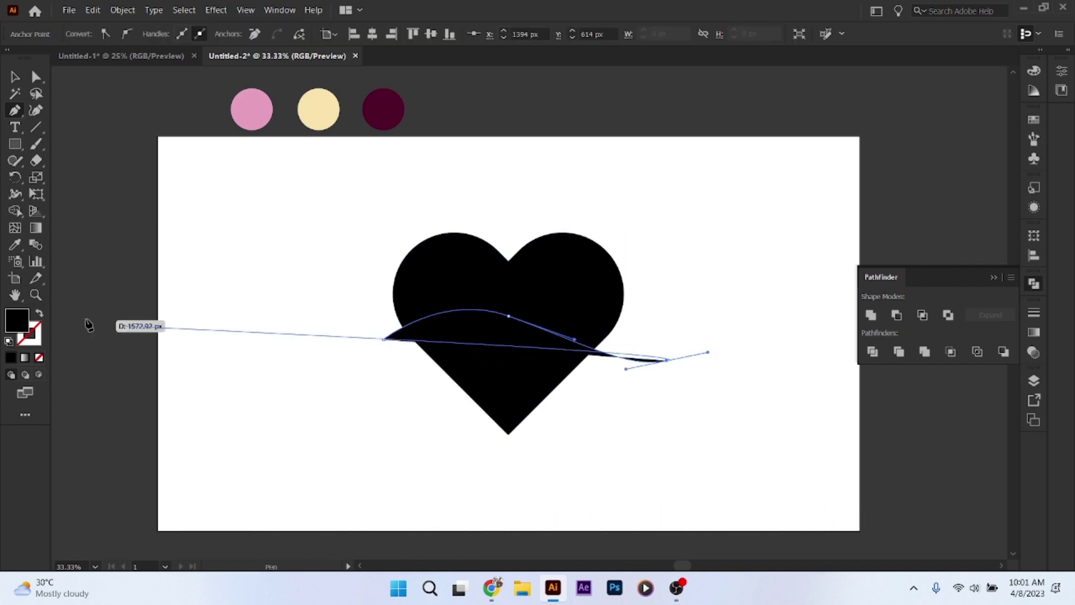
Remove the curve's fill and select both the heart and the curve
{"action": "left_click", "coordinate": [40, 314]}
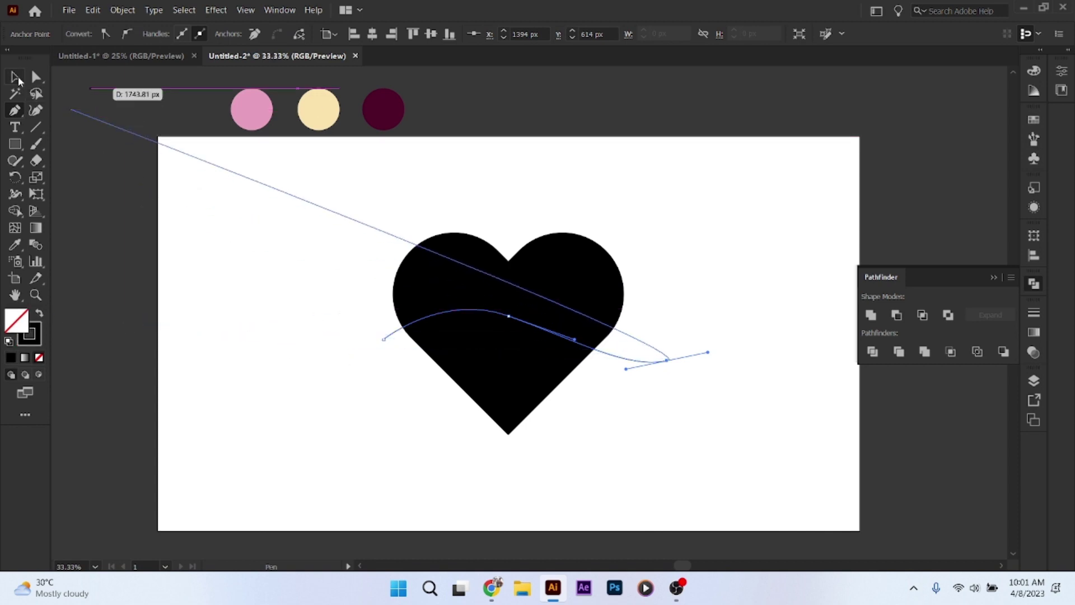
{"action": "left_click", "coordinate": [17, 79]}
{"action": "left_click_drag", "start_coordinate": [351, 234], "coordinate": [569, 436]}
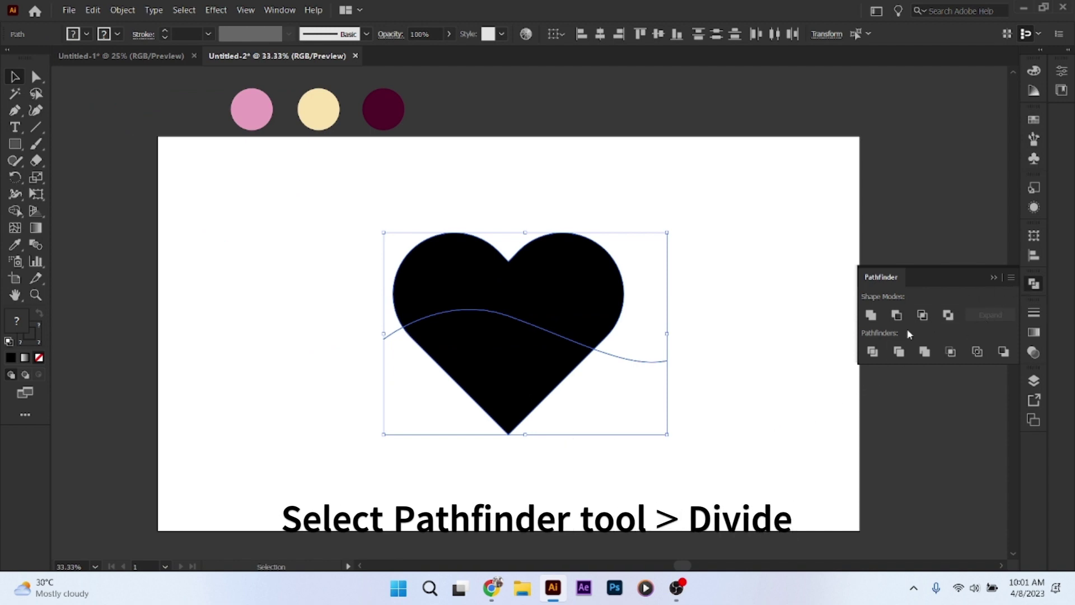
Divide the heart along the curve and ungroup the resulting pieces
{"action": "left_click", "coordinate": [871, 351]}
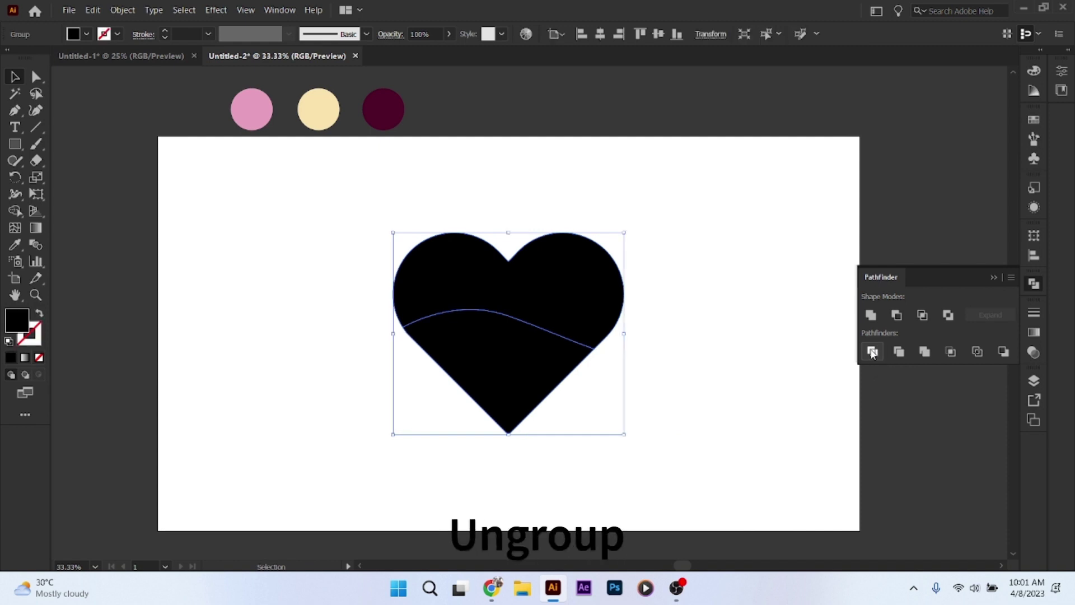
{"action": "left_click", "coordinate": [666, 363]}
{"action": "left_click", "coordinate": [396, 287]}
{"action": "right_click", "coordinate": [553, 332]}
{"action": "left_click", "coordinate": [612, 212]}
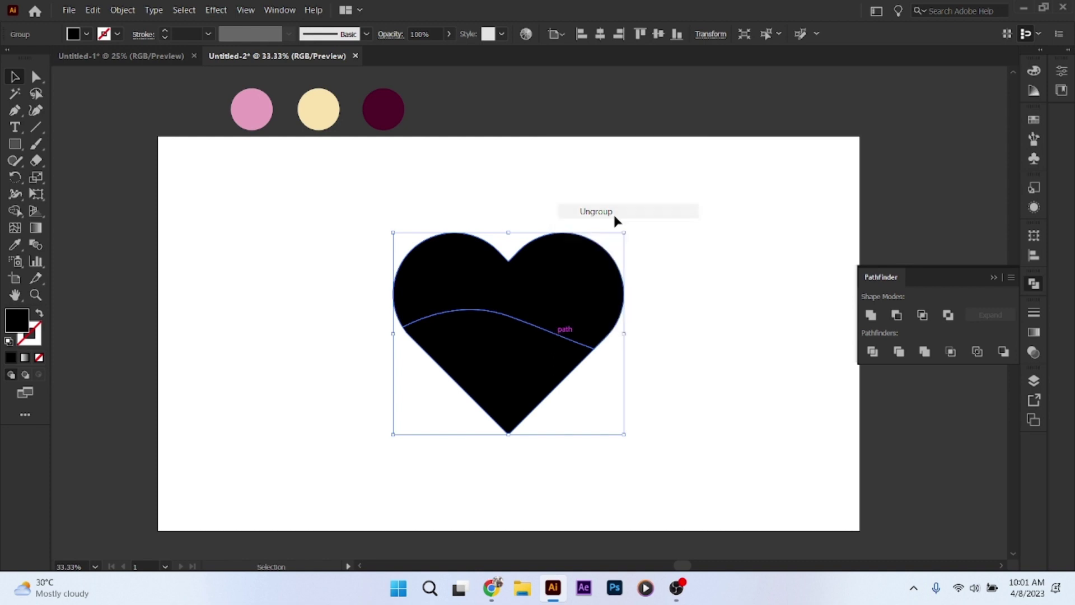
{"action": "left_click", "coordinate": [711, 345]}
Move the upper heart piece up, enlarge it slightly and re-centre it, leaving a thin gap
{"action": "left_click", "coordinate": [560, 311]}
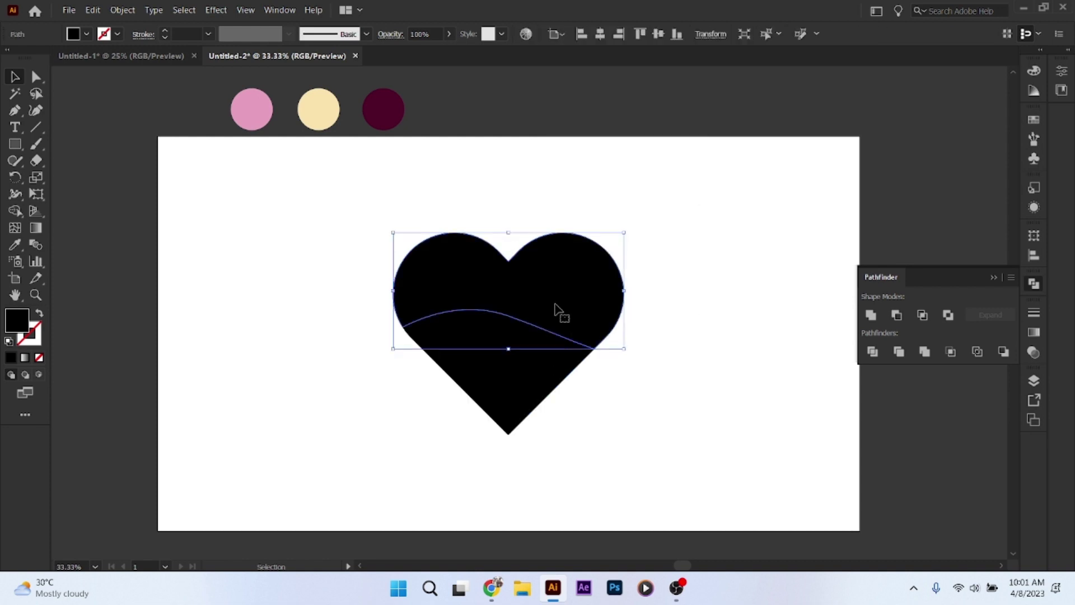
{"action": "left_click_drag", "start_coordinate": [549, 310], "coordinate": [548, 305]}
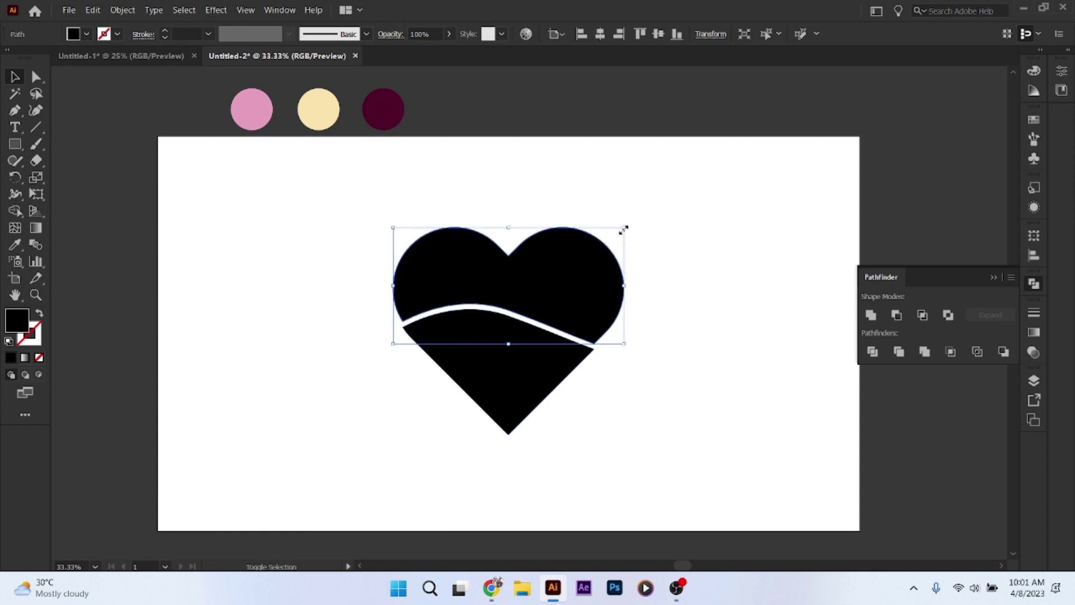
{"action": "left_click_drag", "start_coordinate": [623, 229], "coordinate": [627, 224]}
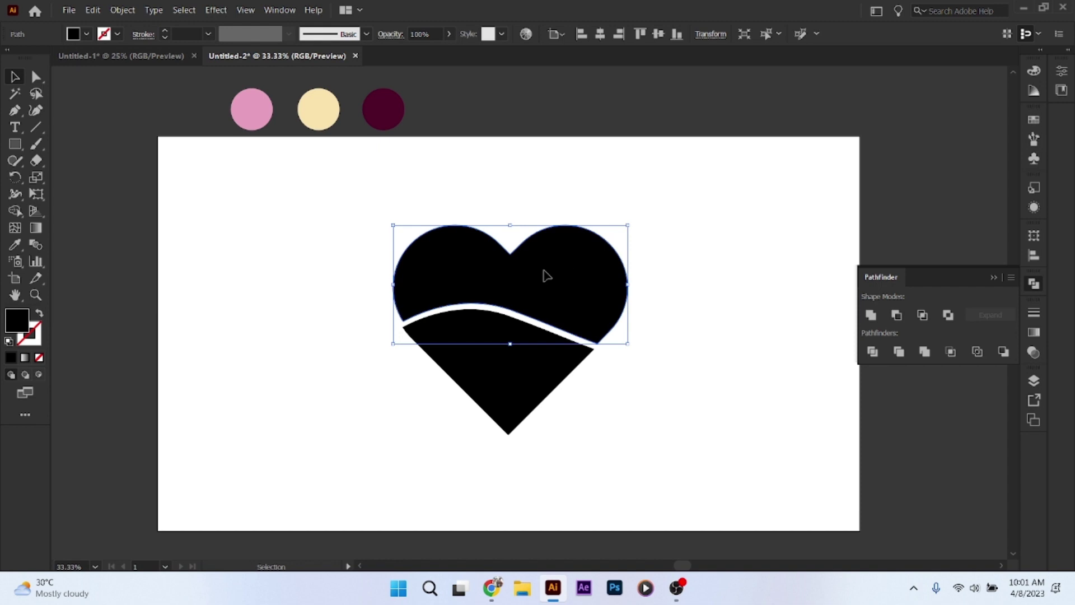
{"action": "left_click_drag", "start_coordinate": [543, 270], "coordinate": [542, 269]}
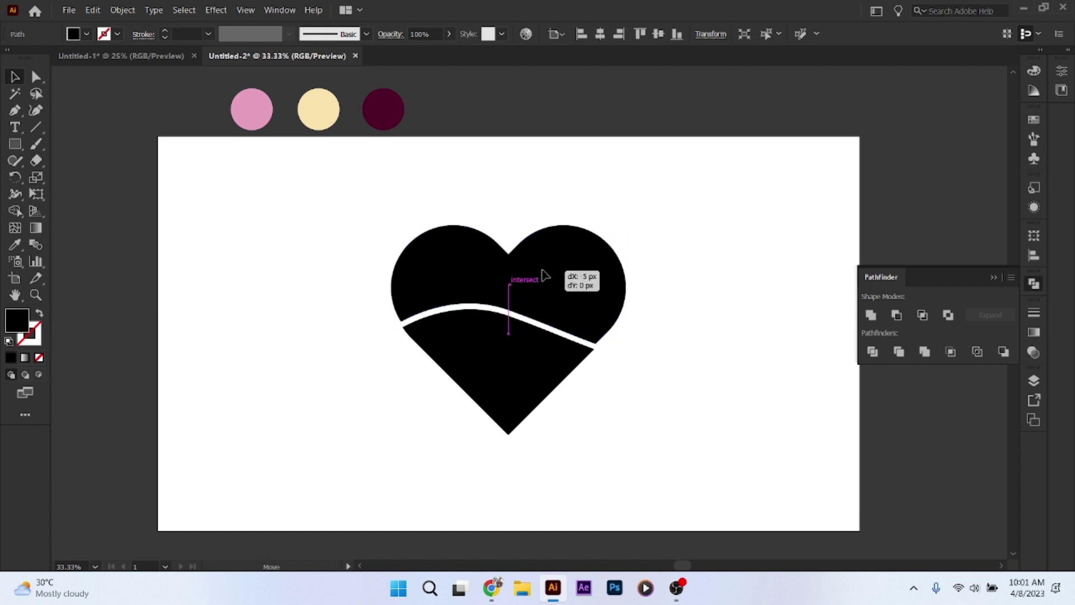
{"action": "left_click", "coordinate": [660, 441]}
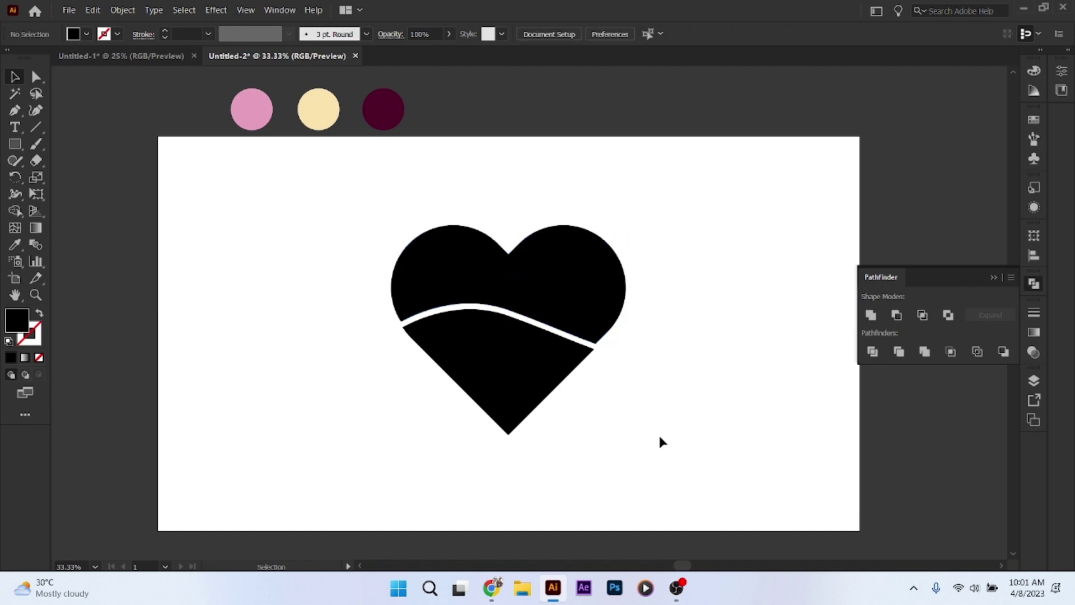
Type LOVE above the heart and scale it up across the heart's top
{"action": "left_click", "coordinate": [15, 128]}
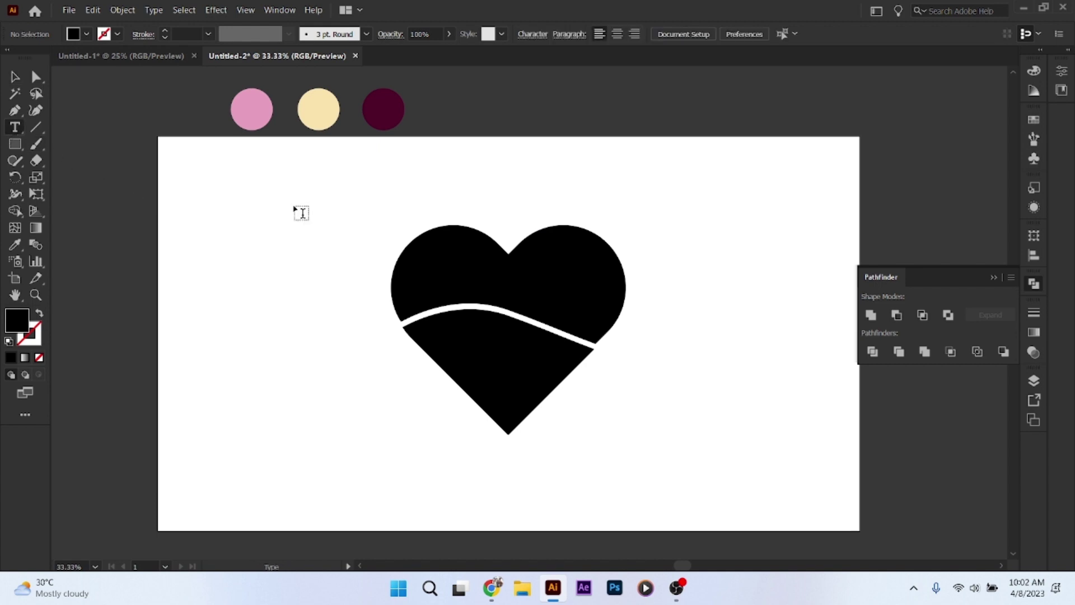
{"action": "left_click", "coordinate": [408, 161]}
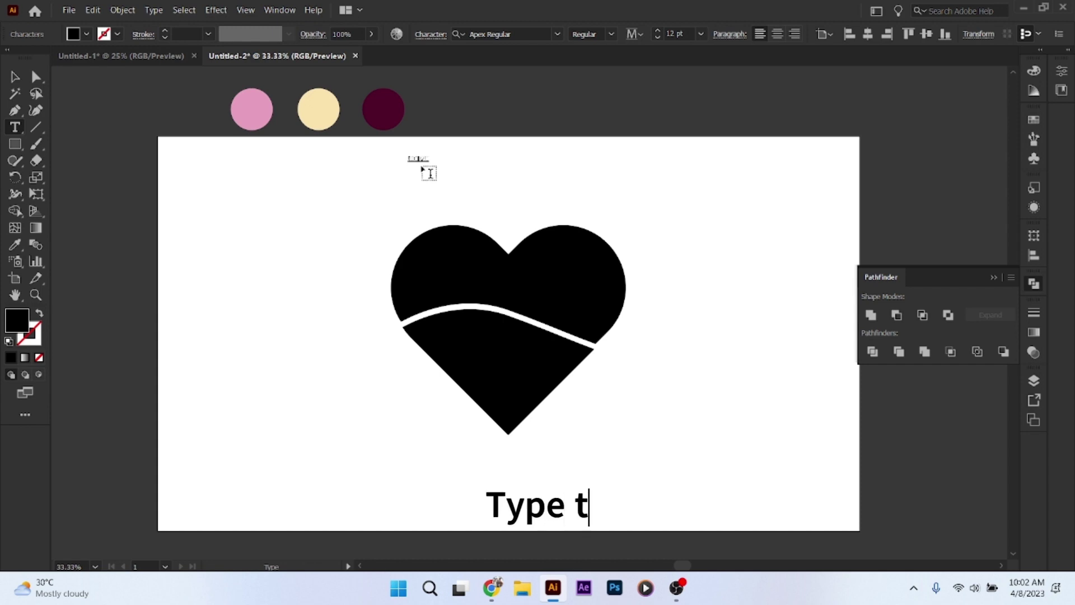
{"action": "key", "text": "BackSpace"}
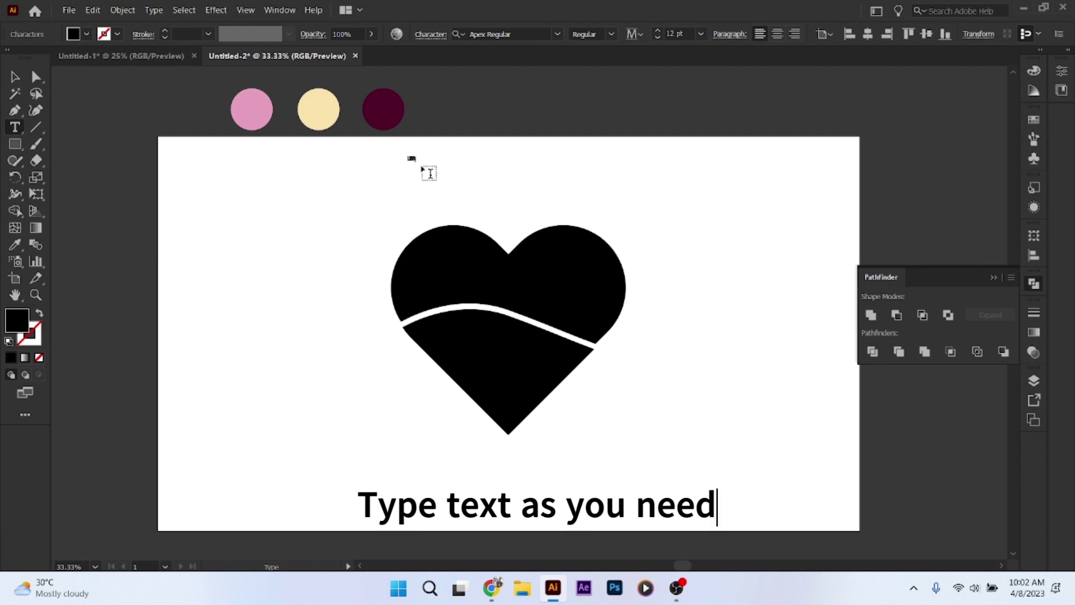
{"action": "left_click", "coordinate": [15, 77]}
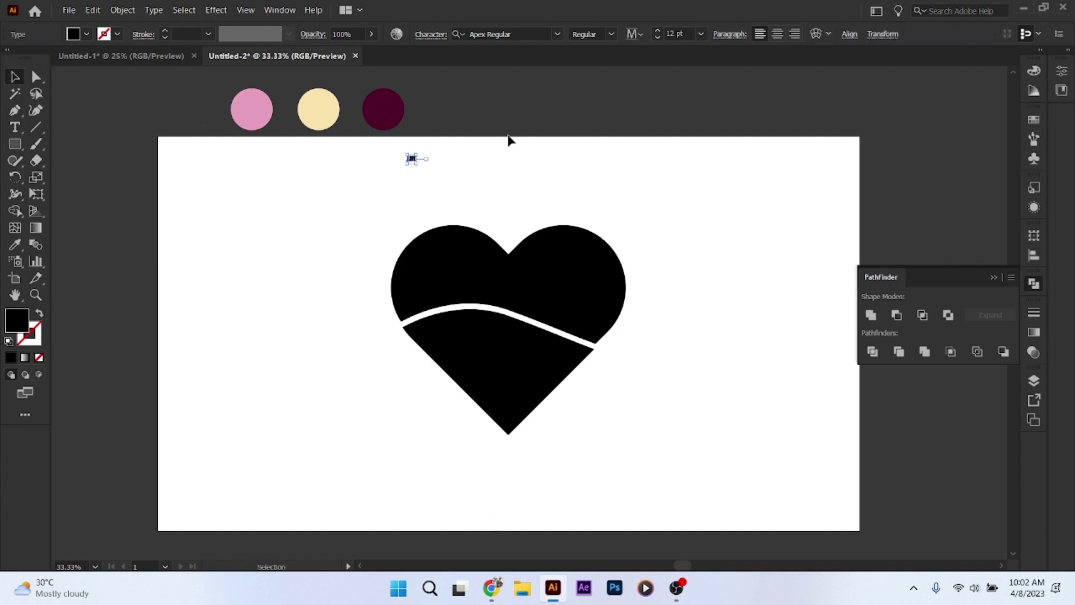
{"action": "left_click_drag", "start_coordinate": [418, 160], "coordinate": [664, 344]}
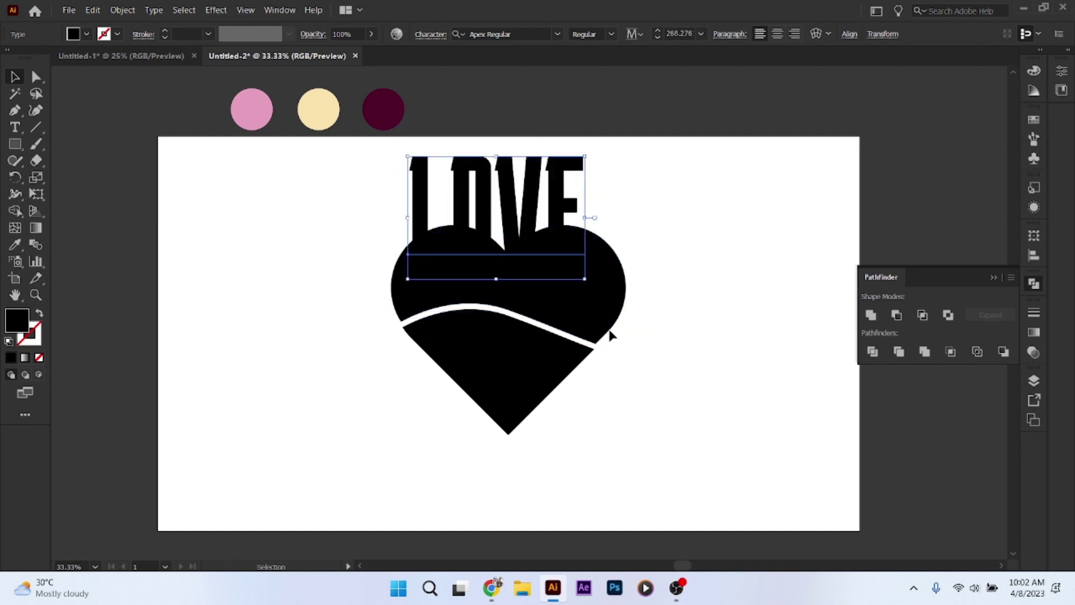
Colour LOVE pink from the first reference circle and start a second text object left of the heart
{"action": "left_click", "coordinate": [15, 245]}
{"action": "left_click", "coordinate": [250, 105]}
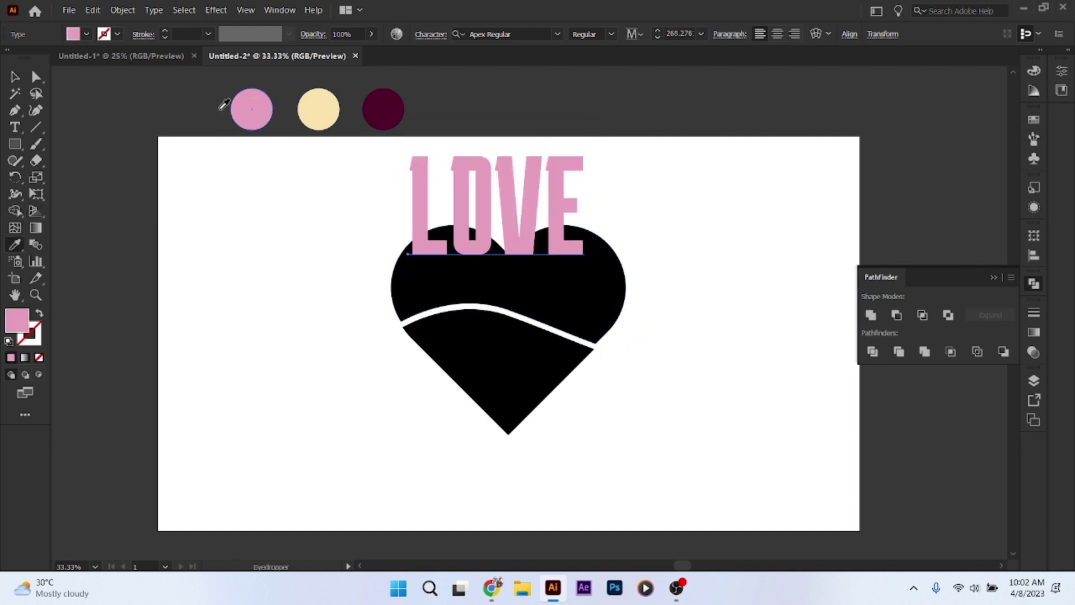
{"action": "left_click", "coordinate": [19, 82]}
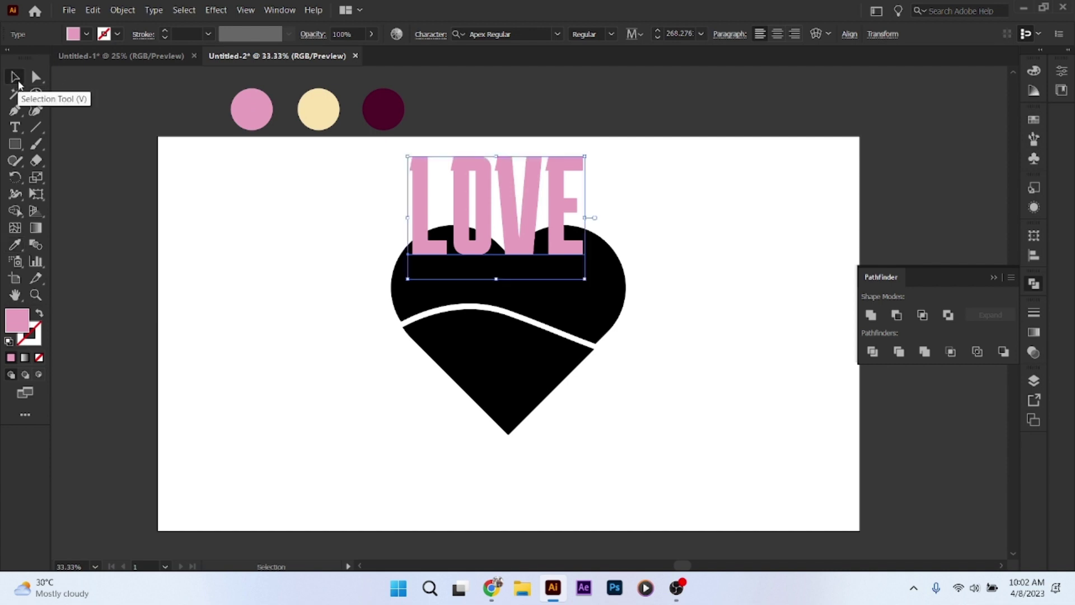
{"action": "left_click", "coordinate": [15, 127]}
{"action": "left_click", "coordinate": [254, 303]}
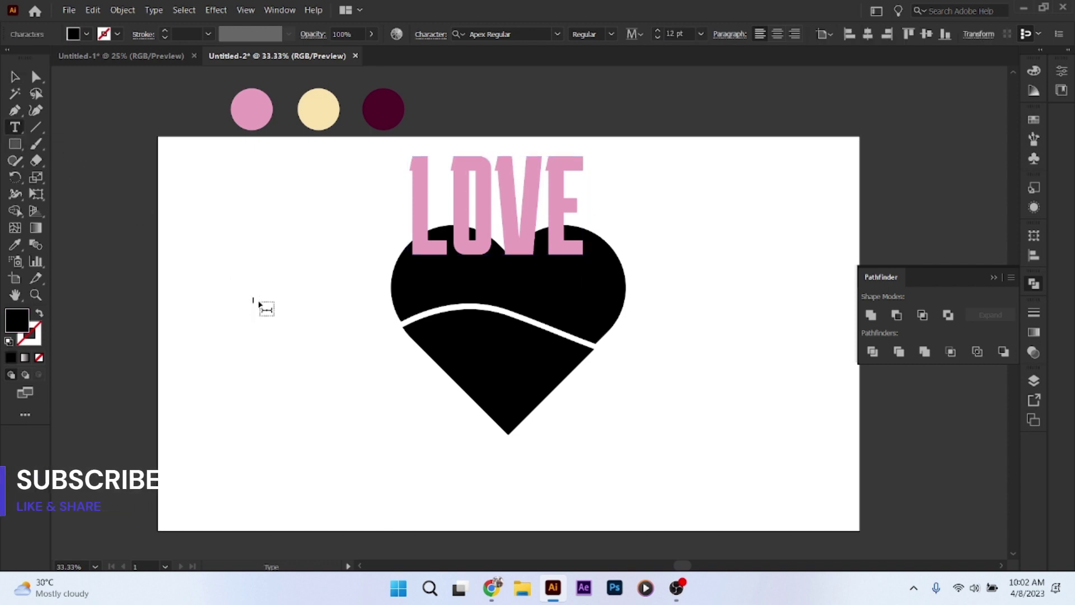
Match LY to LOVE's pink style, move it onto the heart's lower part and enlarge it
{"action": "left_click", "coordinate": [16, 77]}
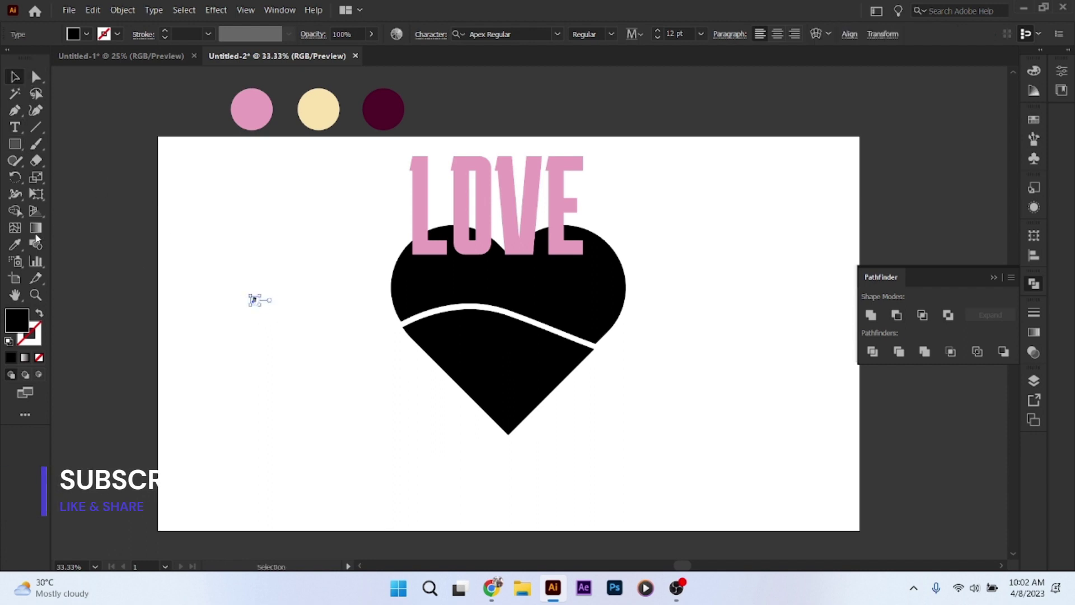
{"action": "key", "text": "i"}
{"action": "left_click", "coordinate": [426, 227]}
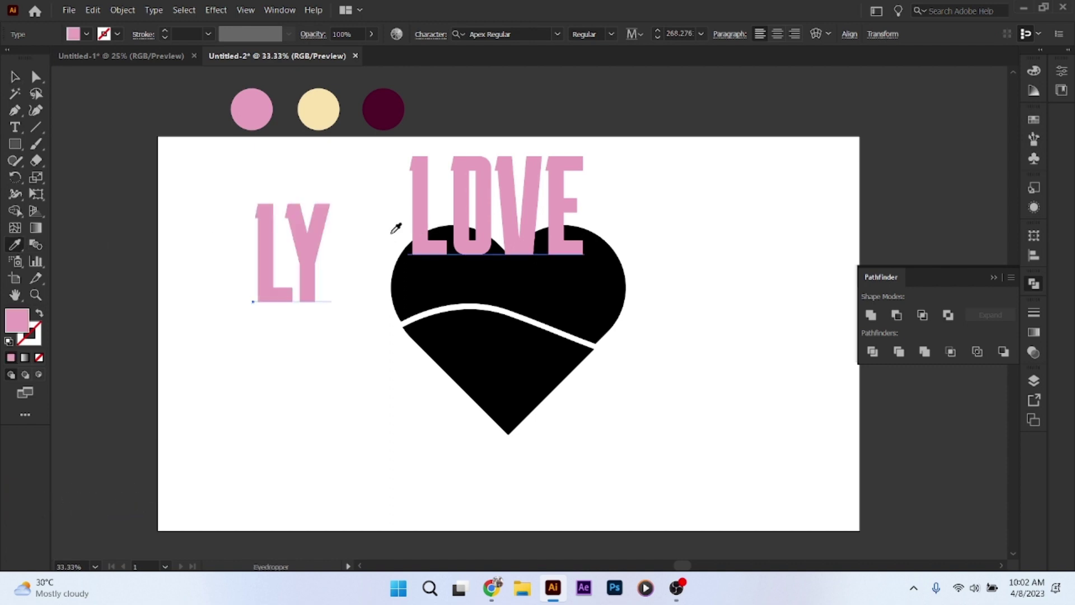
{"action": "left_click", "coordinate": [14, 78]}
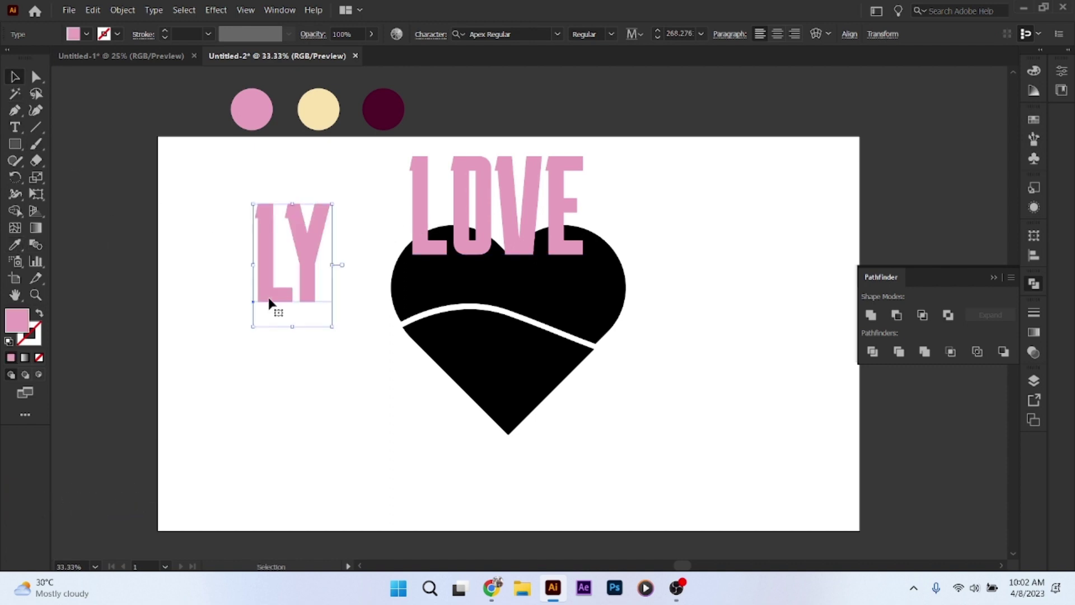
{"action": "left_click_drag", "start_coordinate": [291, 312], "coordinate": [508, 458]}
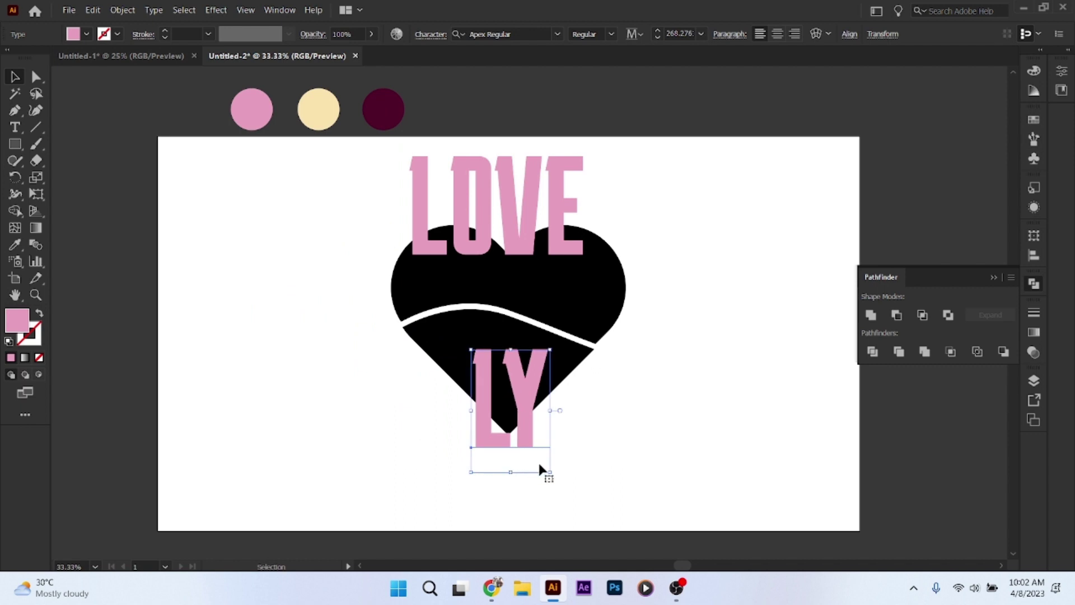
{"action": "left_click_drag", "start_coordinate": [550, 472], "coordinate": [585, 525]}
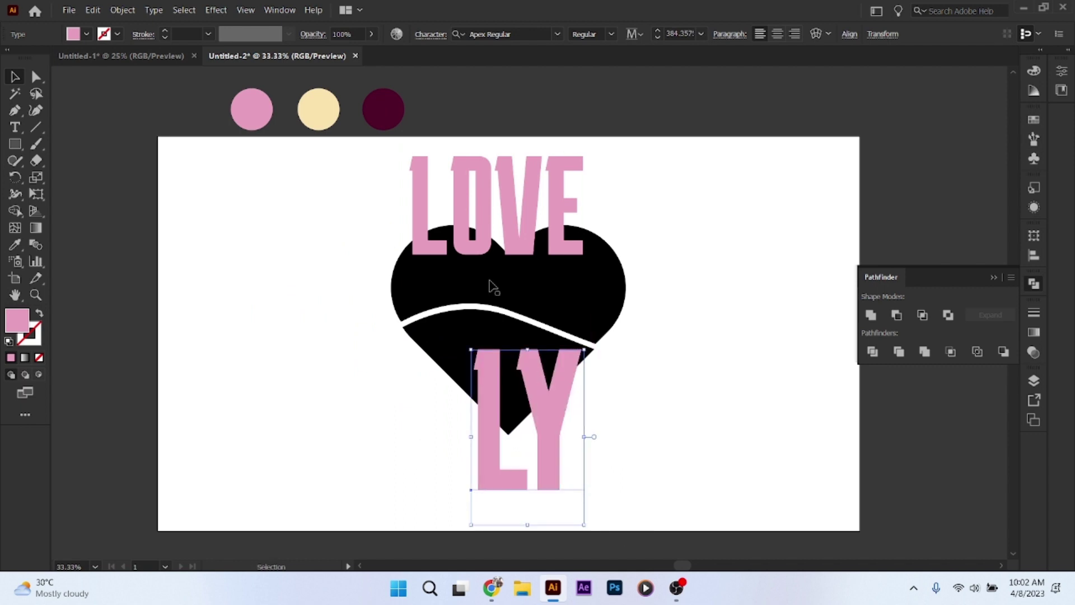
Enlarge LOVE to fill the heart's top, then select the heart shape
{"action": "left_click", "coordinate": [476, 238]}
{"action": "left_click_drag", "start_coordinate": [585, 154], "coordinate": [614, 137]}
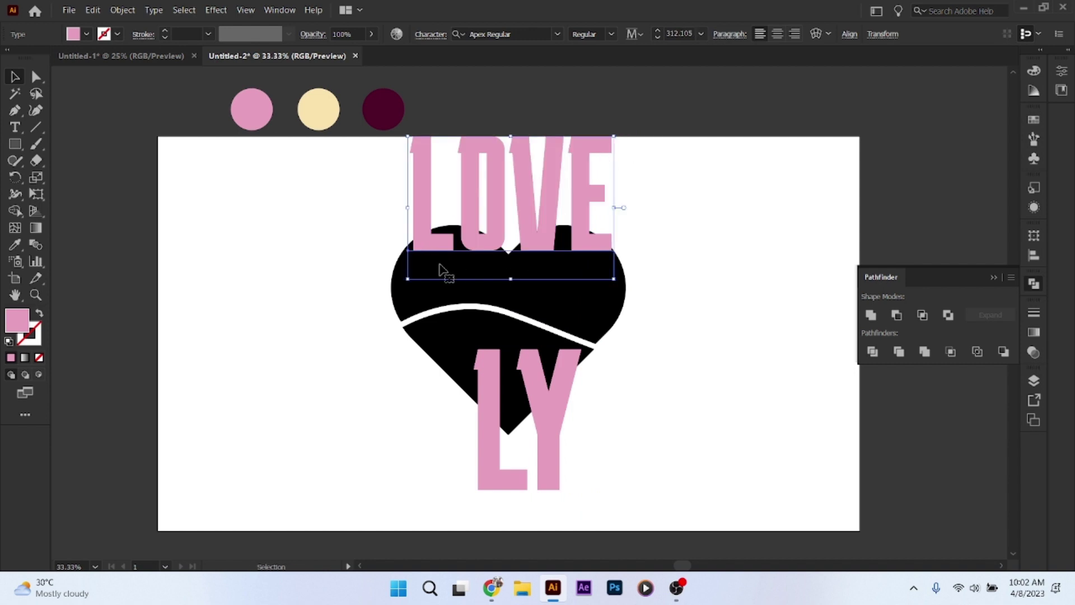
{"action": "left_click_drag", "start_coordinate": [345, 291], "coordinate": [452, 343]}
Bring the heart to front and envelope-warp LOVE into the upper piece with Make with Top Object
{"action": "right_click", "coordinate": [439, 292]}
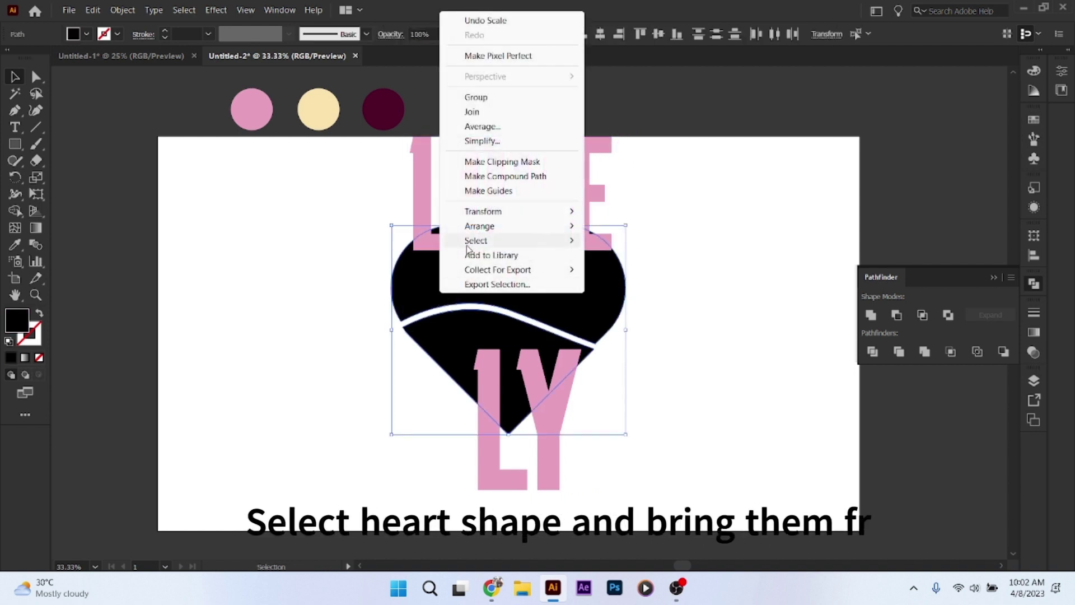
{"action": "mouse_move", "coordinate": [479, 226]}
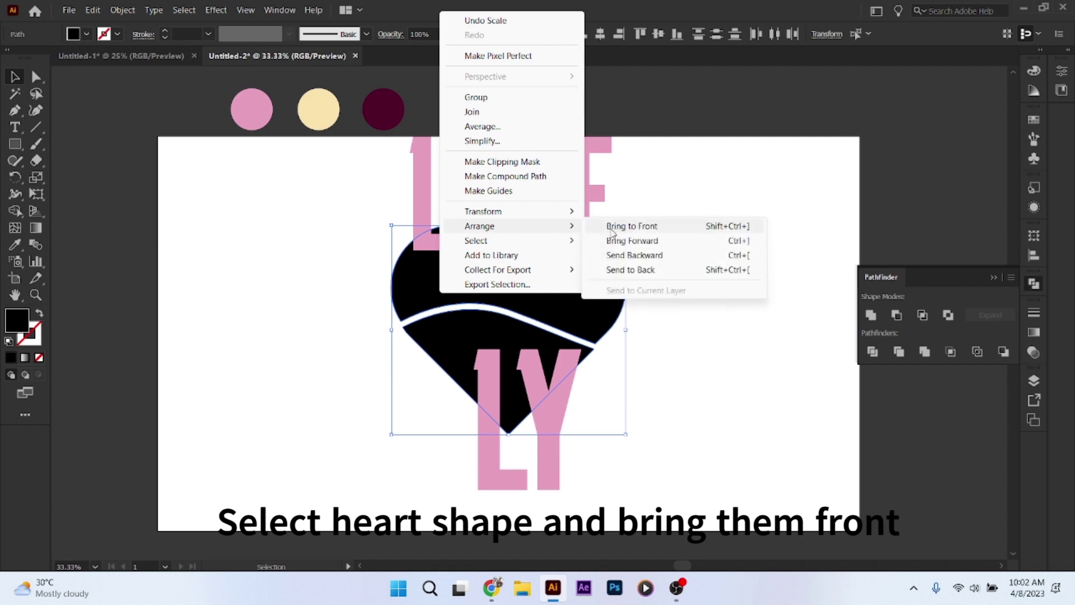
{"action": "left_click", "coordinate": [611, 227]}
{"action": "left_click", "coordinate": [680, 264]}
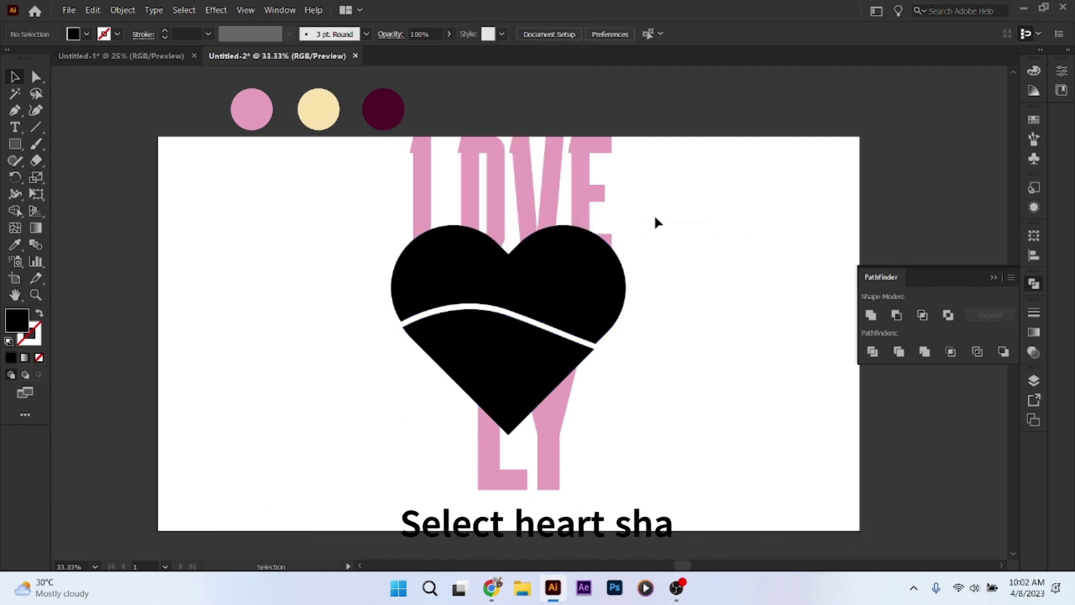
{"action": "left_click_drag", "start_coordinate": [643, 188], "coordinate": [569, 266]}
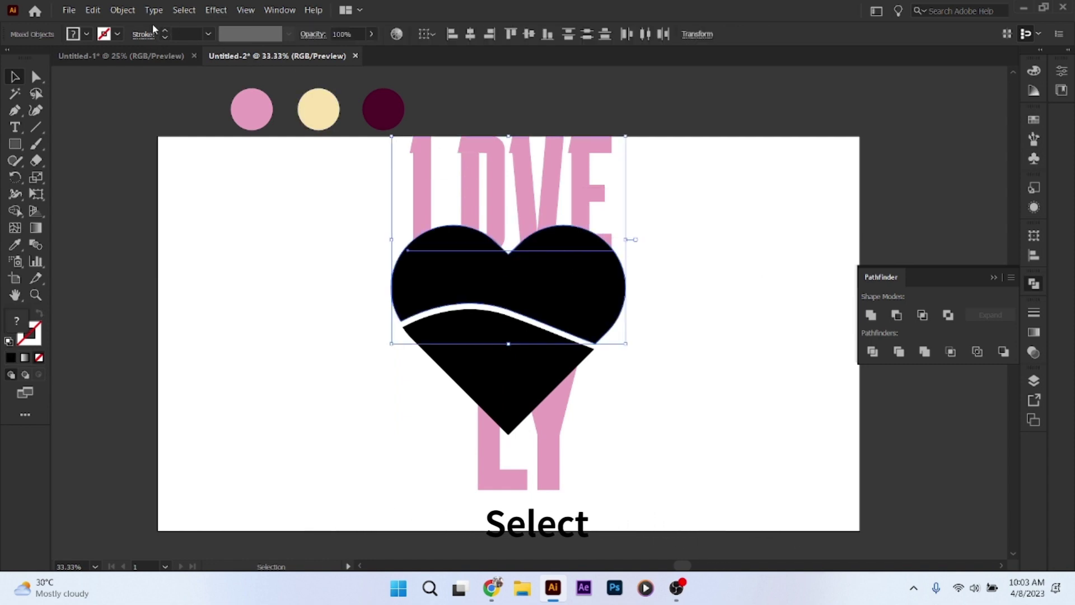
{"action": "left_click", "coordinate": [127, 11]}
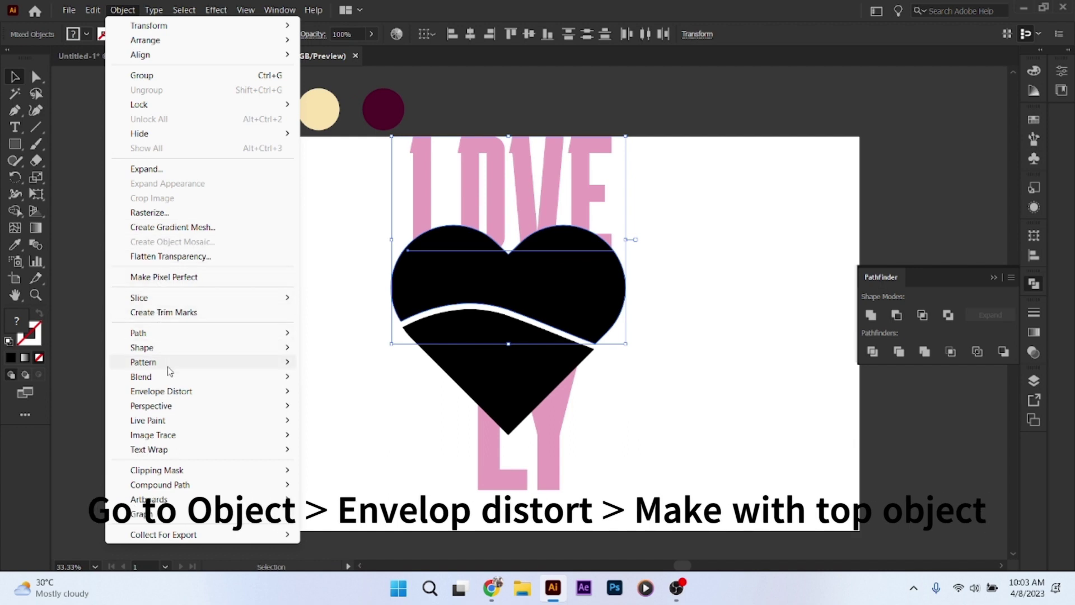
{"action": "mouse_move", "coordinate": [162, 391]}
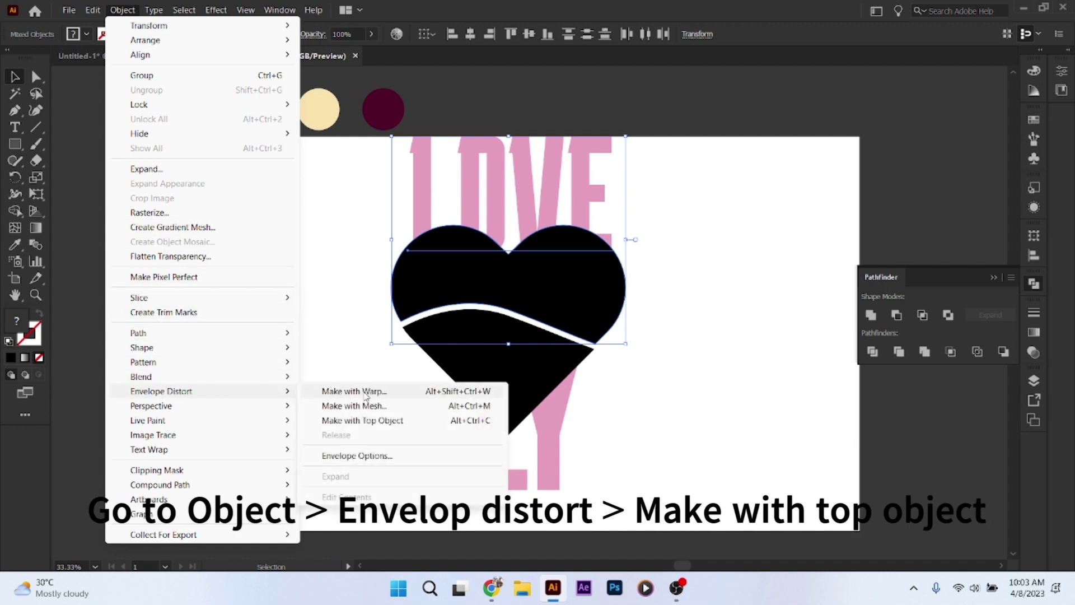
{"action": "left_click", "coordinate": [373, 420]}
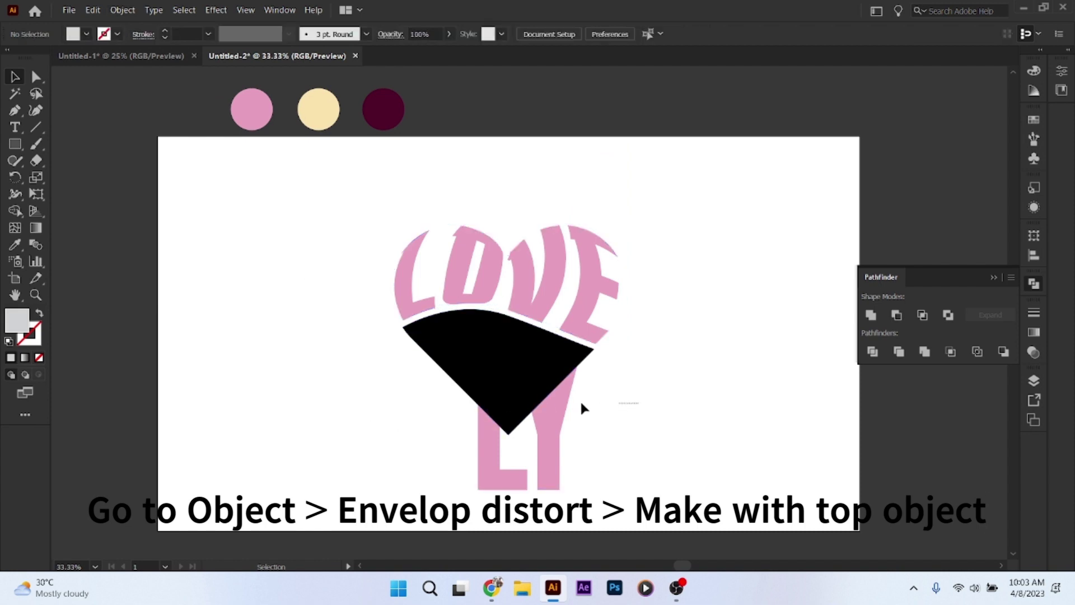
Envelope-warp LY into the lower heart piece, then deselect the finished lettering
{"action": "left_click", "coordinate": [498, 392]}
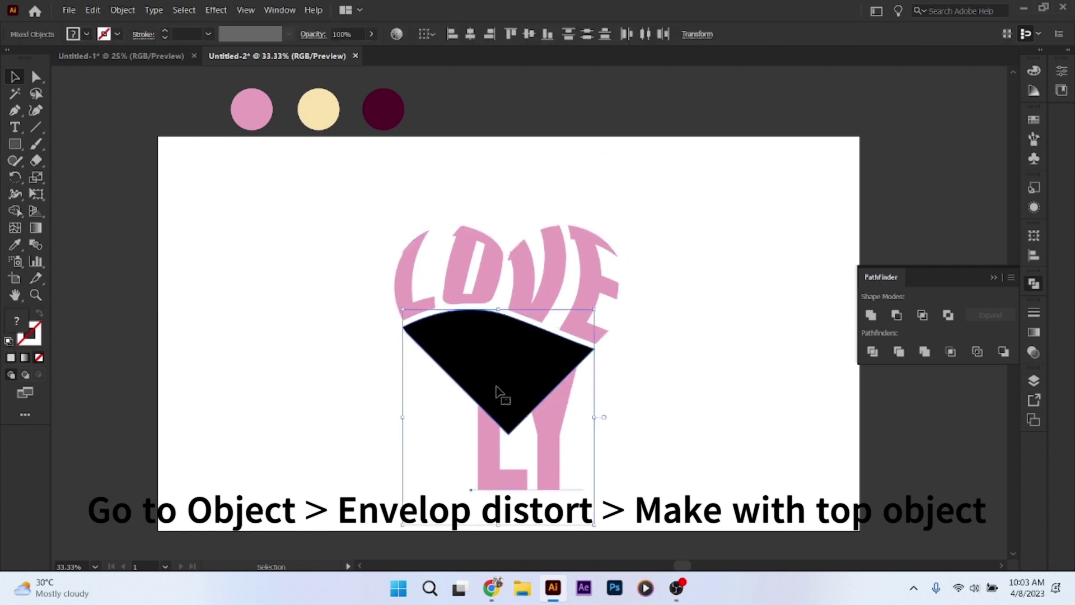
{"action": "left_click", "coordinate": [118, 11]}
{"action": "mouse_move", "coordinate": [161, 391]}
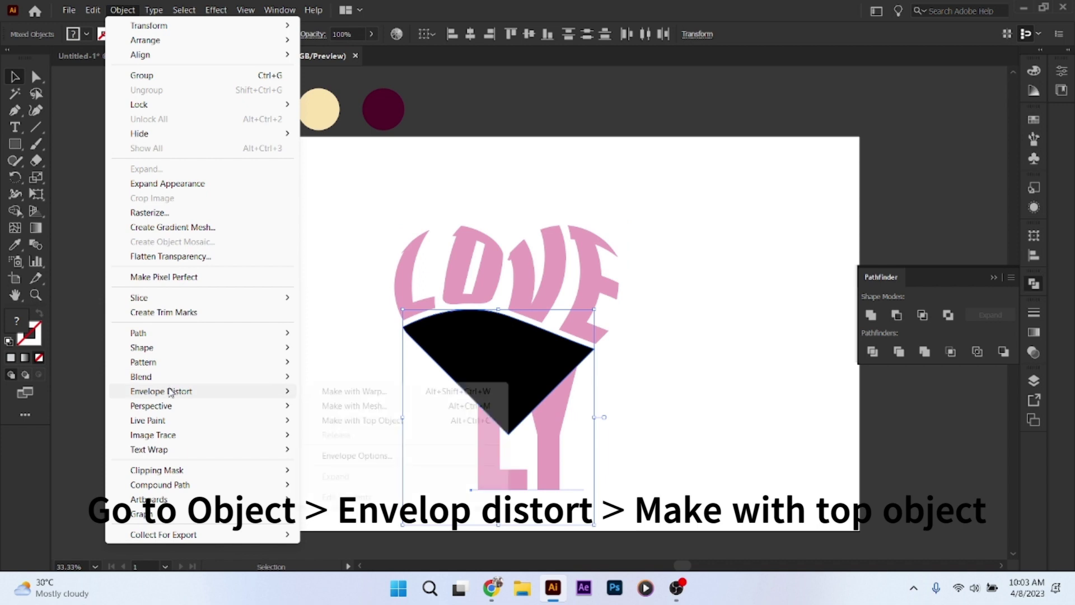
{"action": "left_click", "coordinate": [359, 420]}
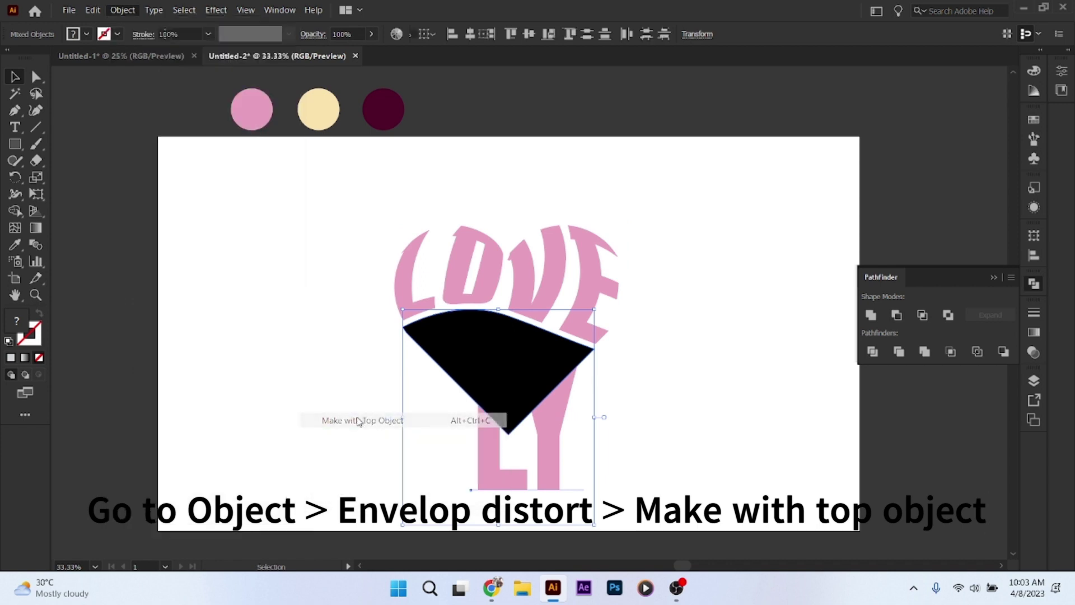
{"action": "left_click", "coordinate": [642, 385]}
Expand the warped LOVE and LY heart lettering into plain paths
{"action": "left_click_drag", "start_coordinate": [348, 236], "coordinate": [587, 421]}
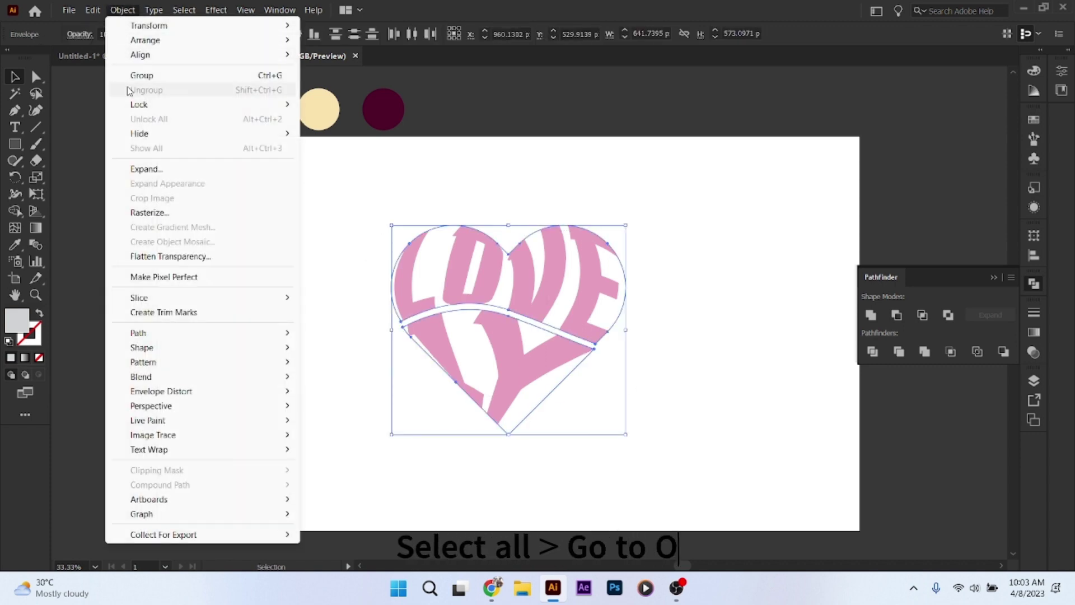
{"action": "left_click", "coordinate": [145, 168]}
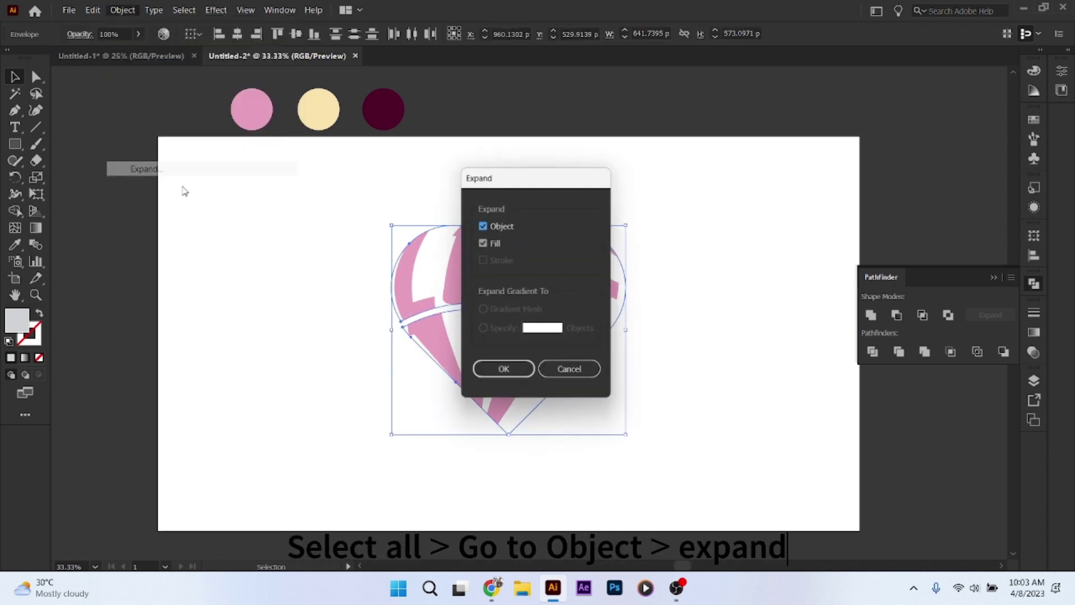
{"action": "left_click", "coordinate": [522, 372]}
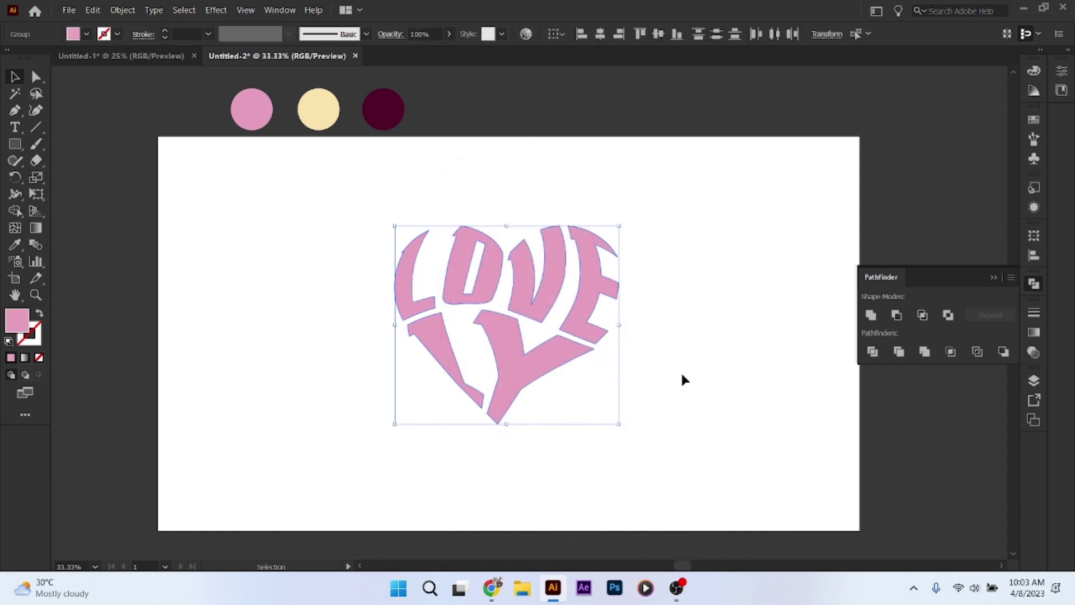
{"action": "left_click", "coordinate": [682, 375]}
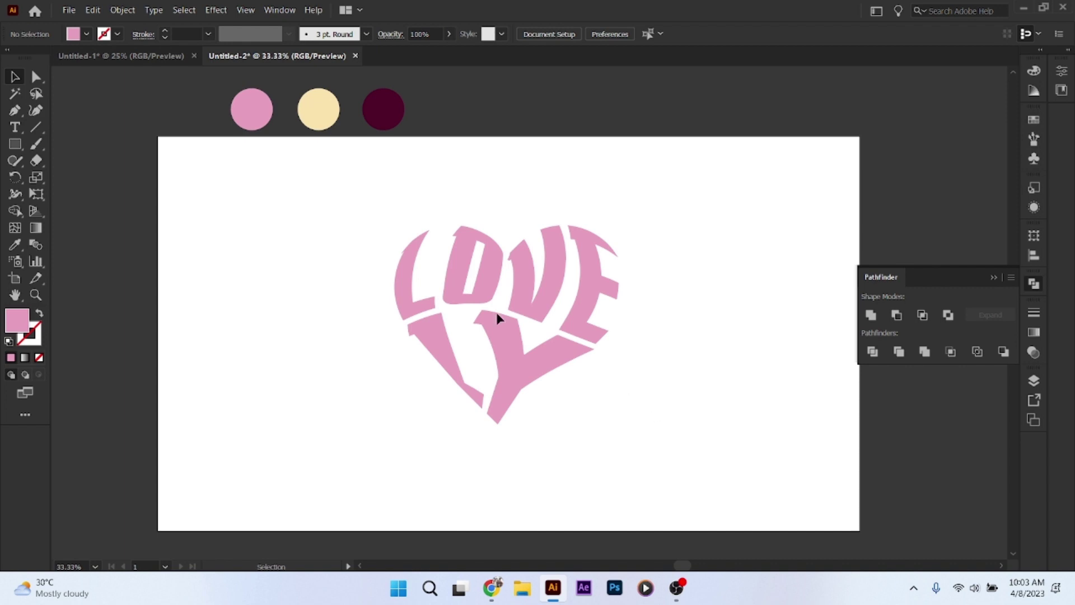
Combine all the expanded letters into a single compound path
{"action": "left_click_drag", "start_coordinate": [354, 209], "coordinate": [603, 419]}
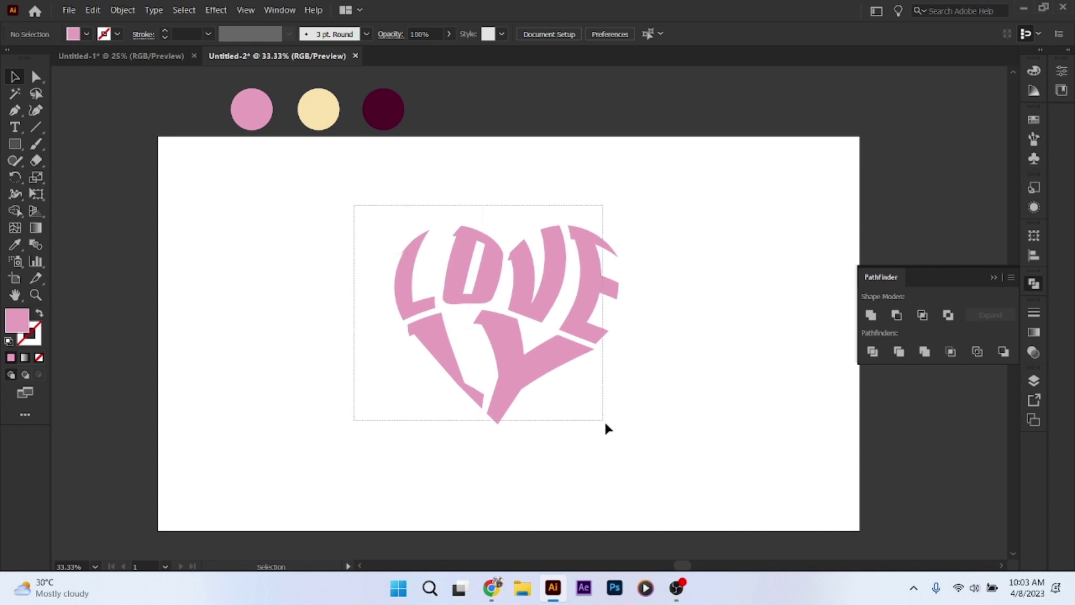
{"action": "left_click", "coordinate": [121, 11]}
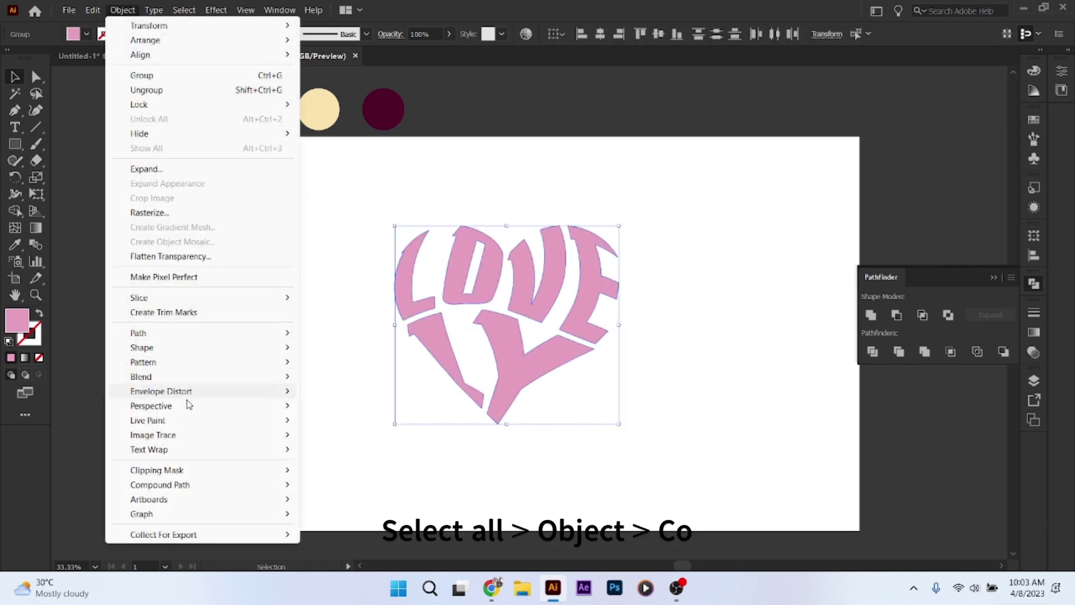
{"action": "mouse_move", "coordinate": [159, 485]}
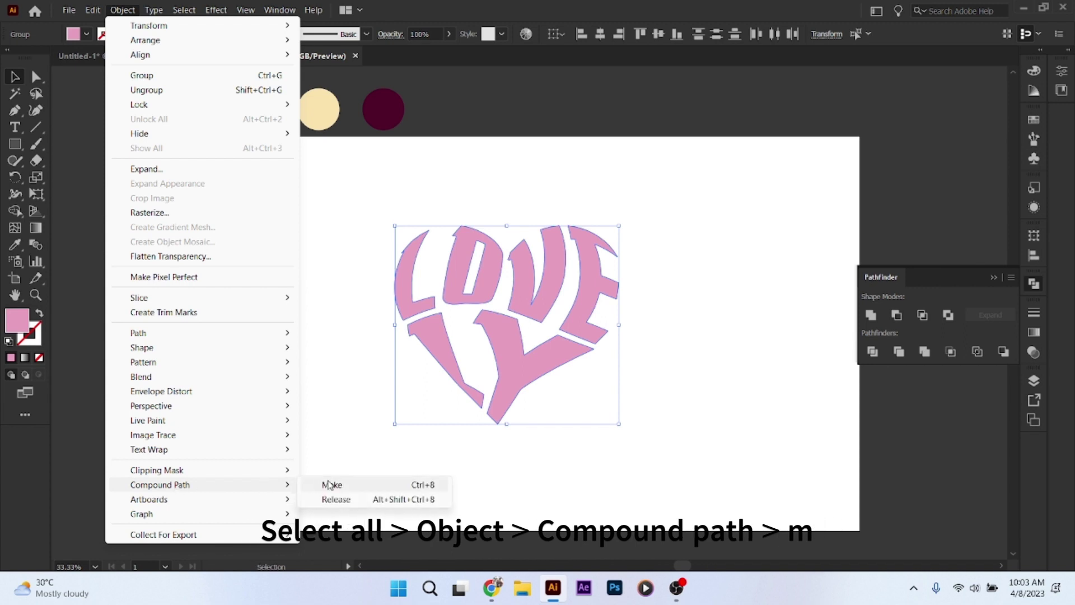
{"action": "left_click", "coordinate": [329, 485]}
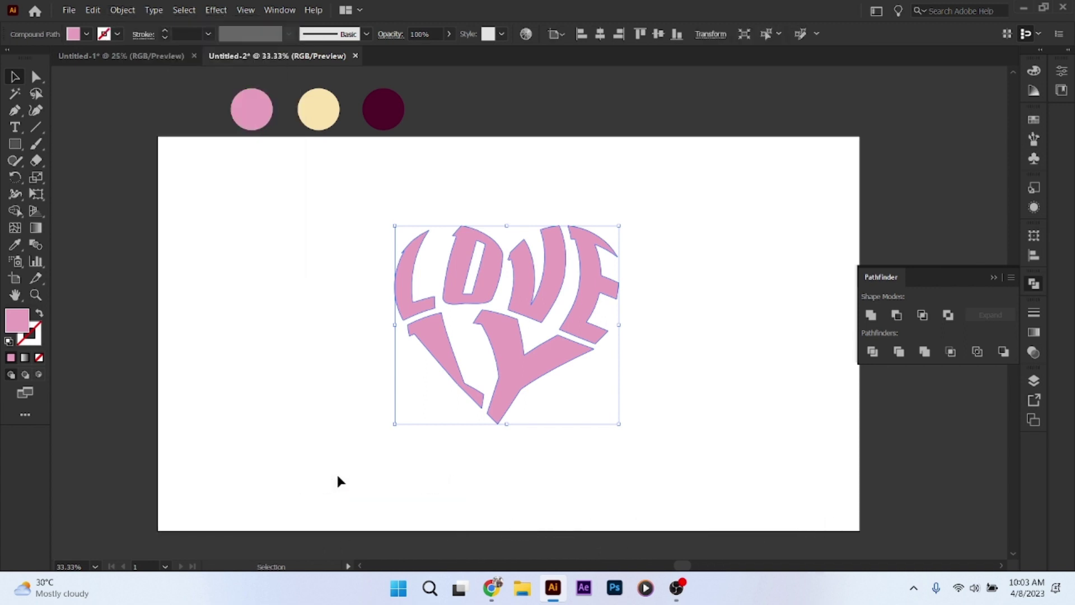
{"action": "left_click", "coordinate": [687, 327]}
Paste a copy of the heart lettering in back and scale it down toward the centre
{"action": "left_click_drag", "start_coordinate": [332, 203], "coordinate": [566, 361]}
{"action": "left_click", "coordinate": [122, 10]}
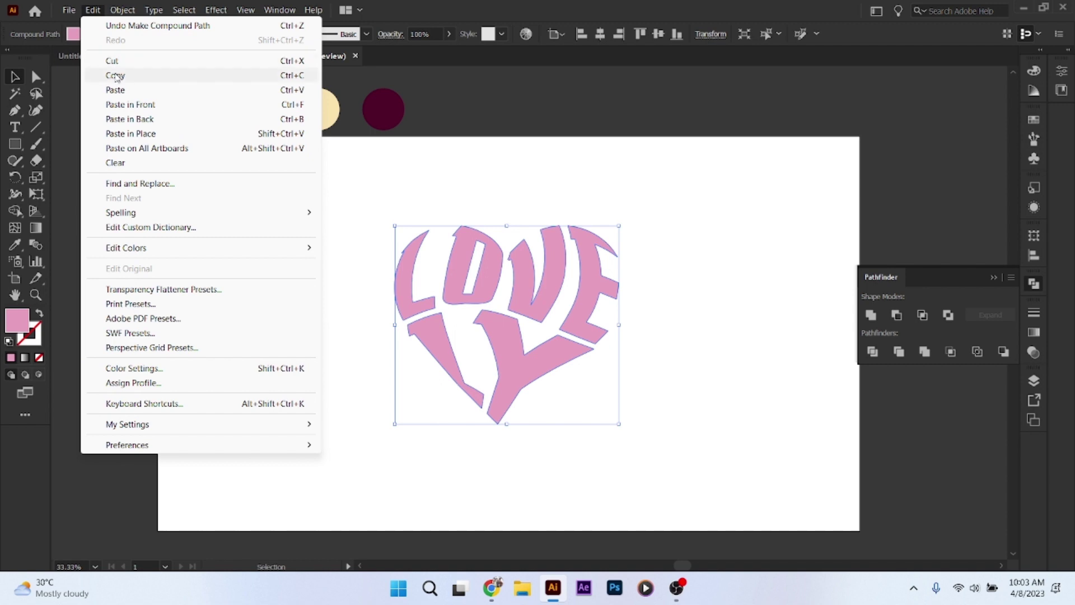
{"action": "left_click", "coordinate": [115, 76]}
{"action": "left_click", "coordinate": [94, 11]}
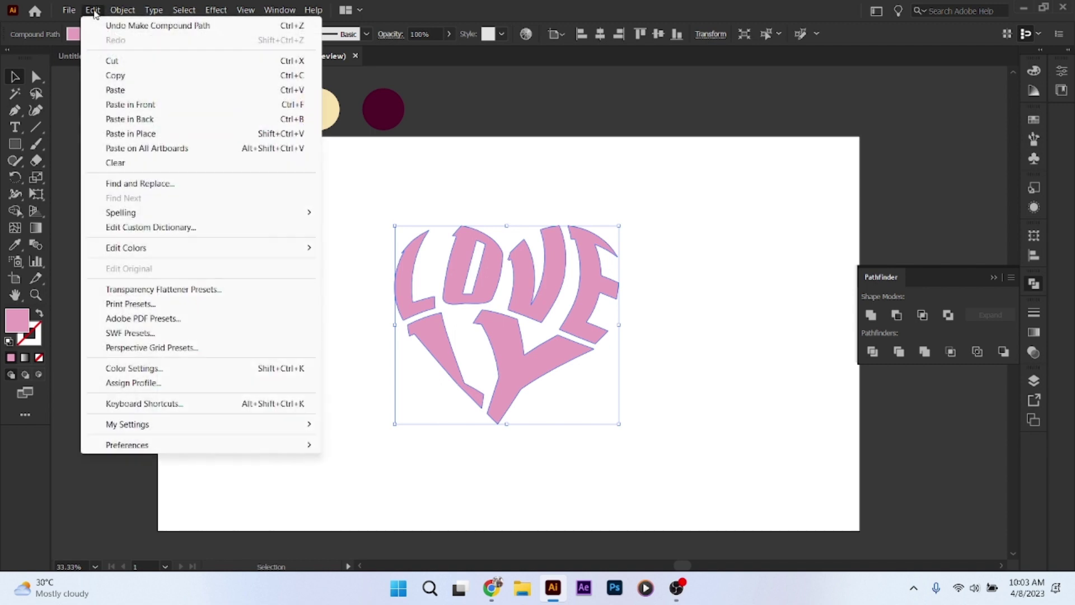
{"action": "left_click", "coordinate": [131, 119]}
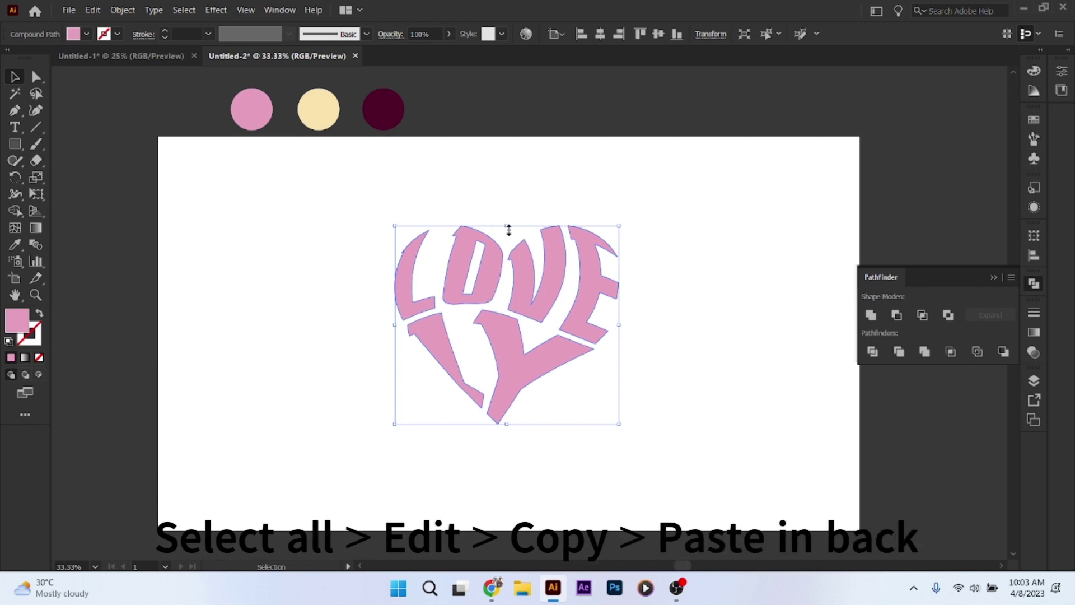
{"action": "left_click_drag", "start_coordinate": [508, 228], "coordinate": [504, 351]}
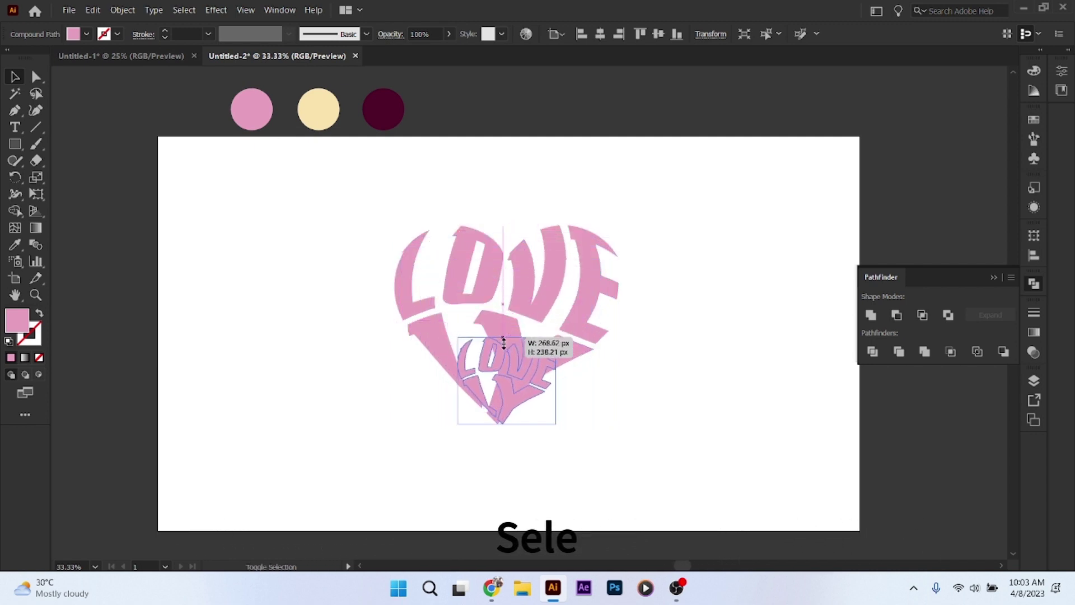
{"action": "mouse_move", "coordinate": [503, 351]}
{"action": "left_mouse_down"}
{"action": "mouse_move", "coordinate": [513, 374]}
{"action": "mouse_move", "coordinate": [489, 376]}
{"action": "mouse_move", "coordinate": [481, 317]}
{"action": "left_mouse_up"}
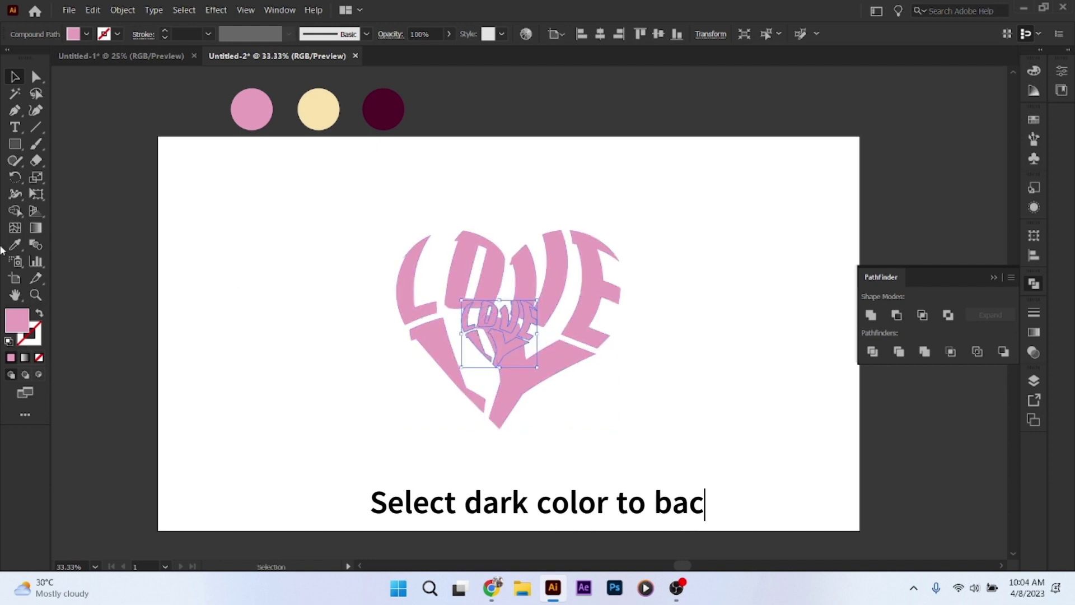
Give the small copy the maroon circle's colour and send it to the back
{"action": "left_click", "coordinate": [15, 245]}
{"action": "left_click", "coordinate": [382, 105]}
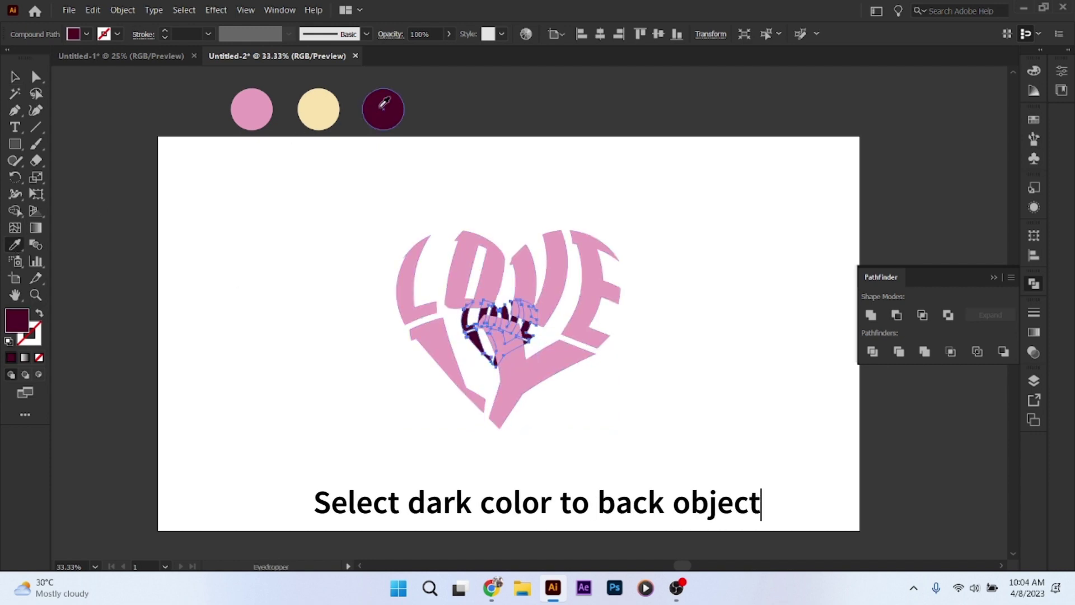
{"action": "left_click", "coordinate": [15, 77]}
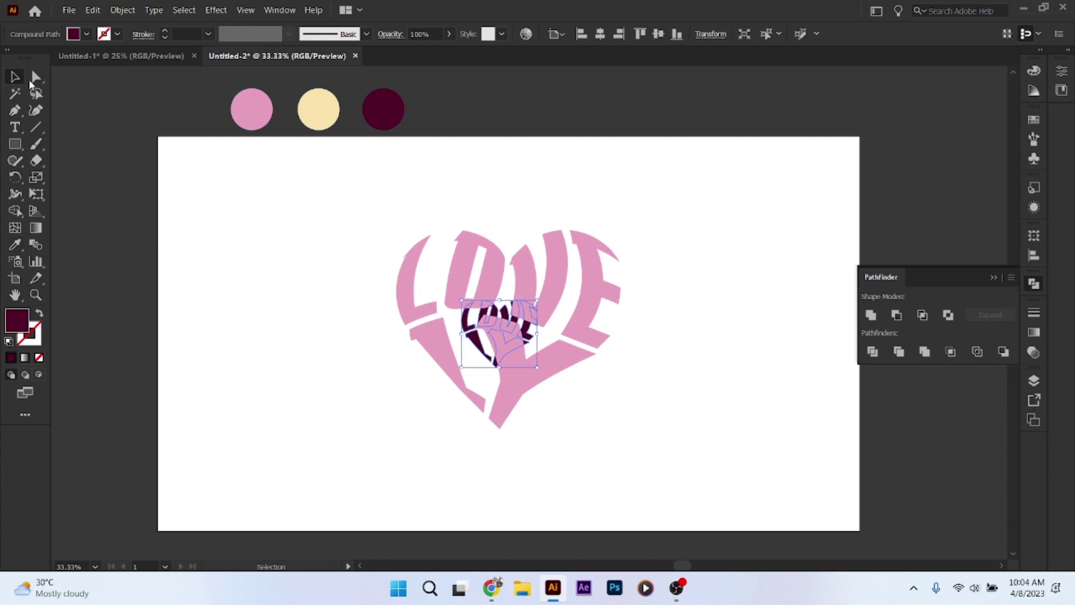
{"action": "key", "text": "ctrl+shift+bracketleft"}
{"action": "left_click", "coordinate": [407, 368]}
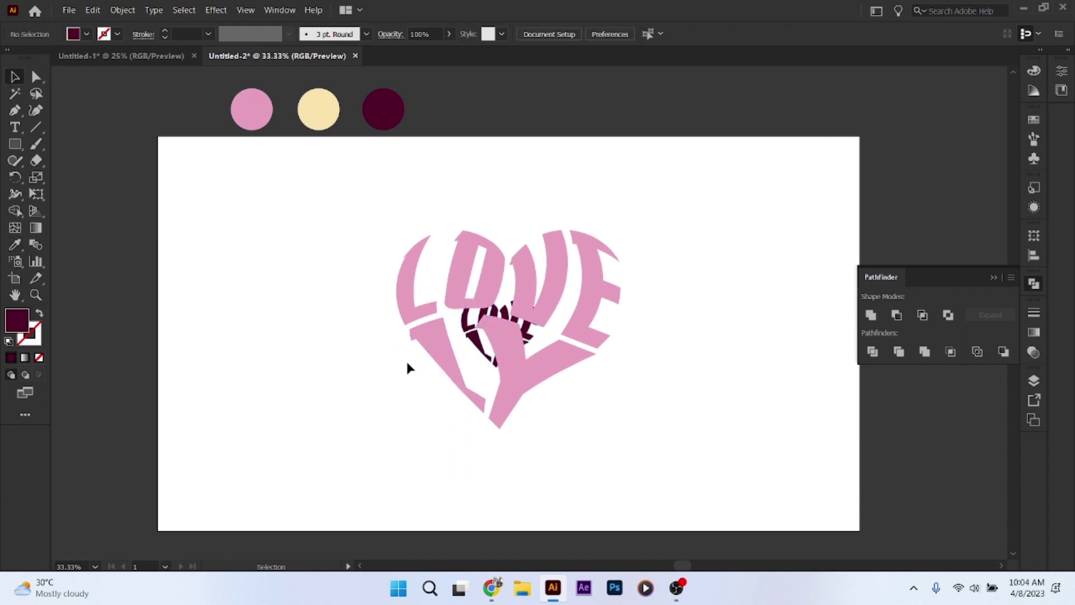
Recolour the large lettering cream by sampling the cream circle
{"action": "left_click_drag", "start_coordinate": [614, 422], "coordinate": [641, 447]}
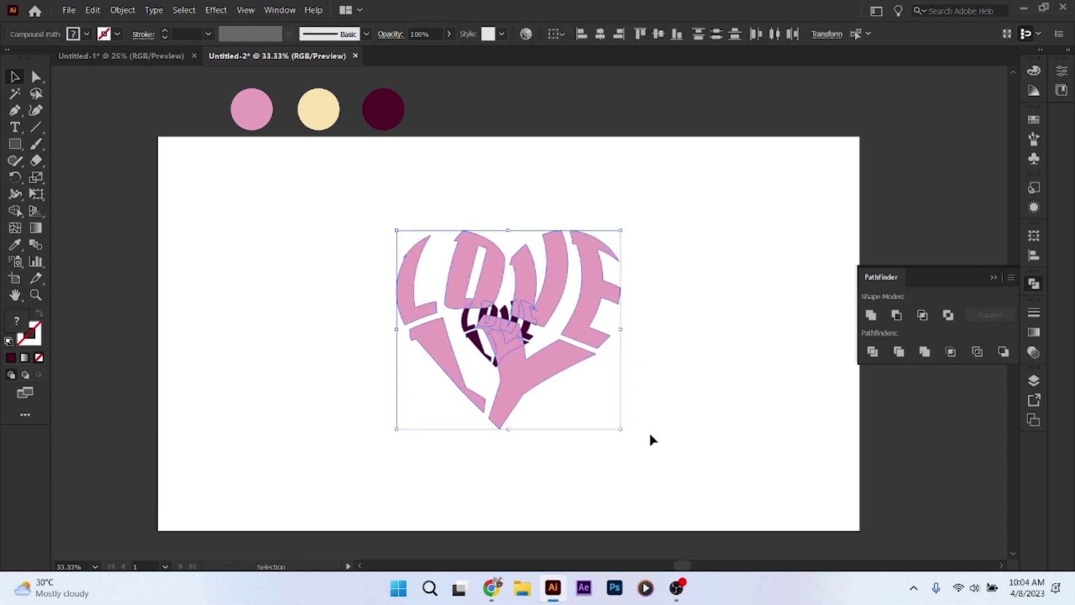
{"action": "left_click", "coordinate": [689, 367]}
{"action": "left_click", "coordinate": [549, 296]}
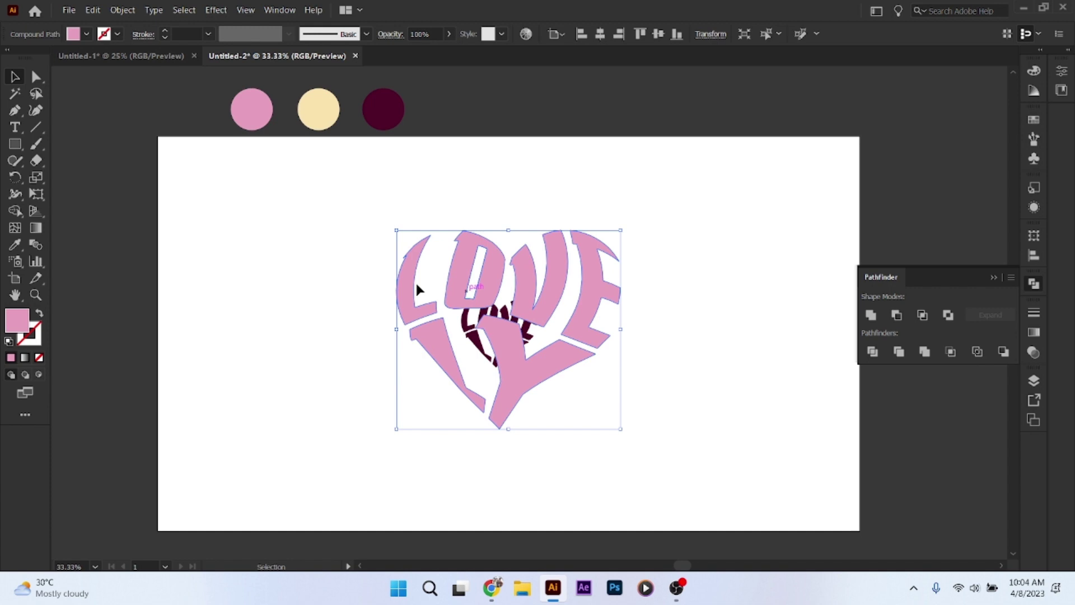
{"action": "left_click", "coordinate": [15, 245]}
{"action": "left_click", "coordinate": [316, 110]}
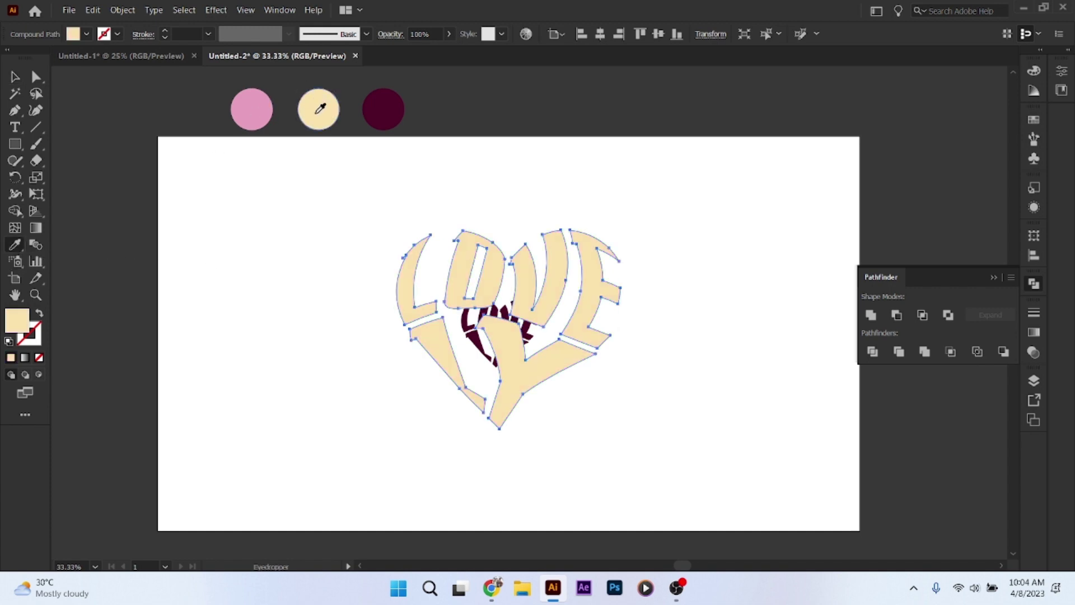
{"action": "left_click", "coordinate": [15, 79]}
Blend the cream lettering into the small maroon copy with Object > Blend > Make
{"action": "left_click_drag", "start_coordinate": [356, 225], "coordinate": [634, 490]}
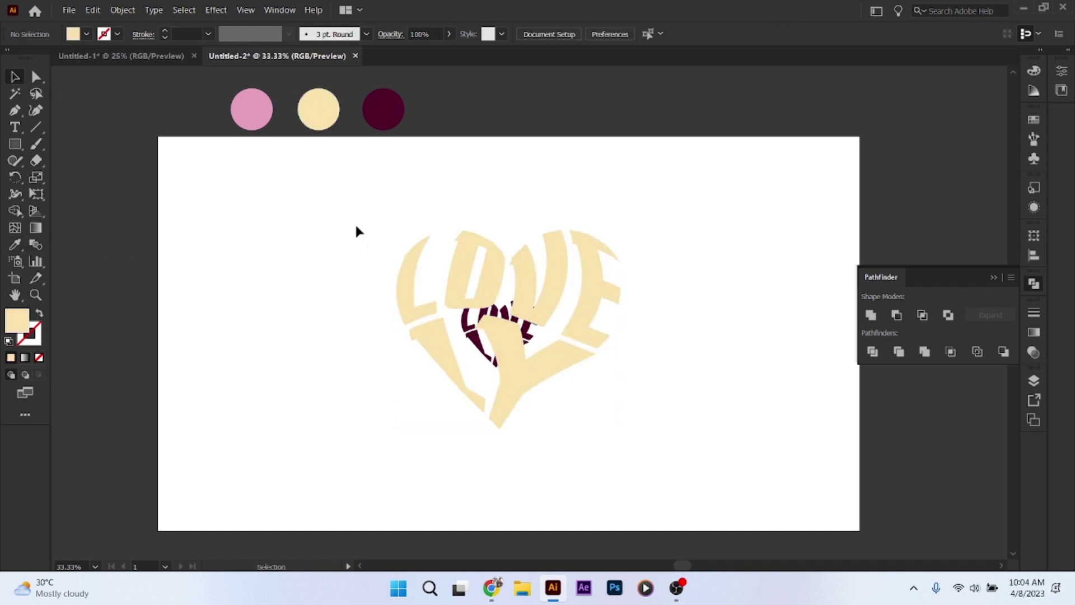
{"action": "left_click", "coordinate": [122, 11]}
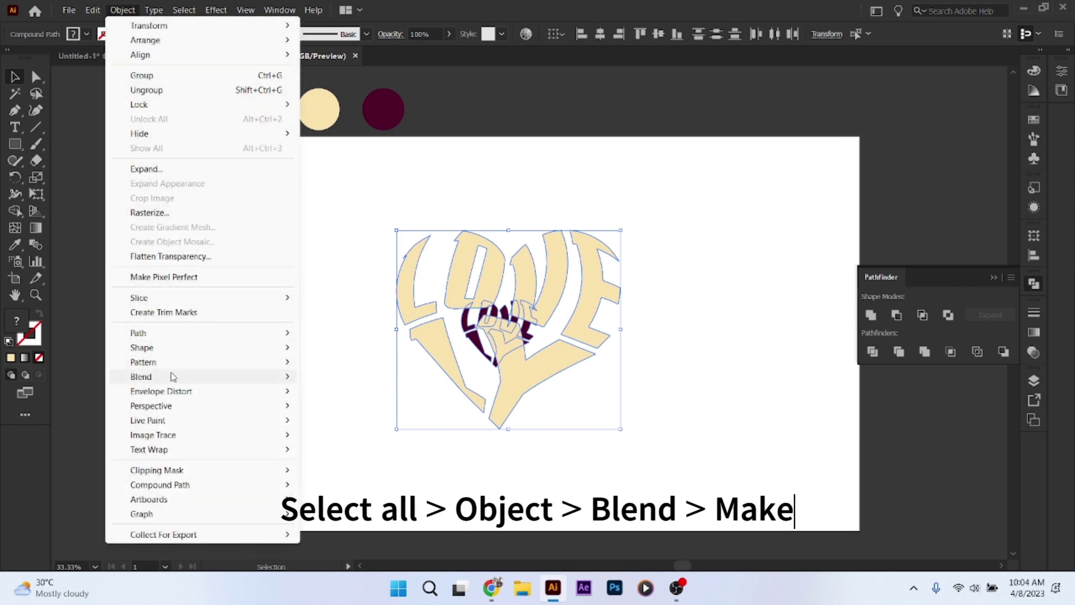
{"action": "mouse_move", "coordinate": [141, 377]}
{"action": "left_click", "coordinate": [374, 382]}
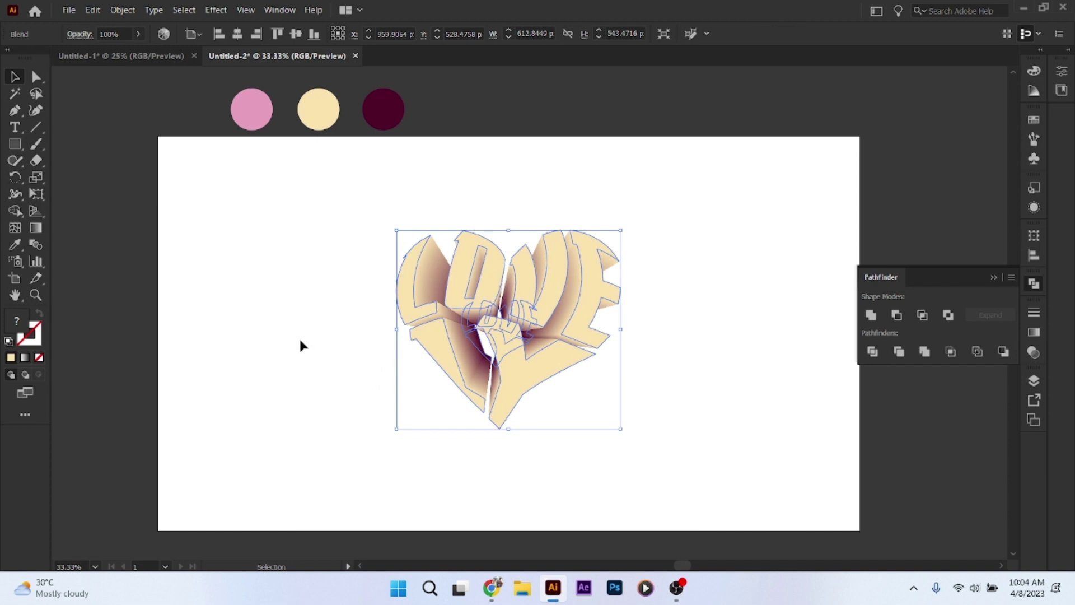
{"action": "left_click", "coordinate": [252, 300]}
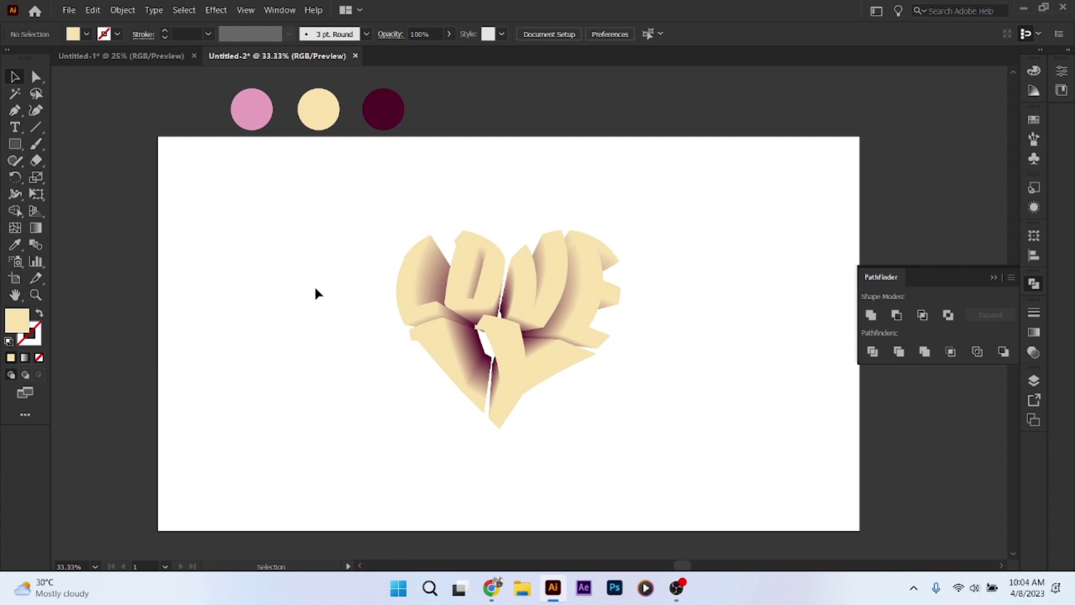
{"action": "left_click", "coordinate": [408, 297]}
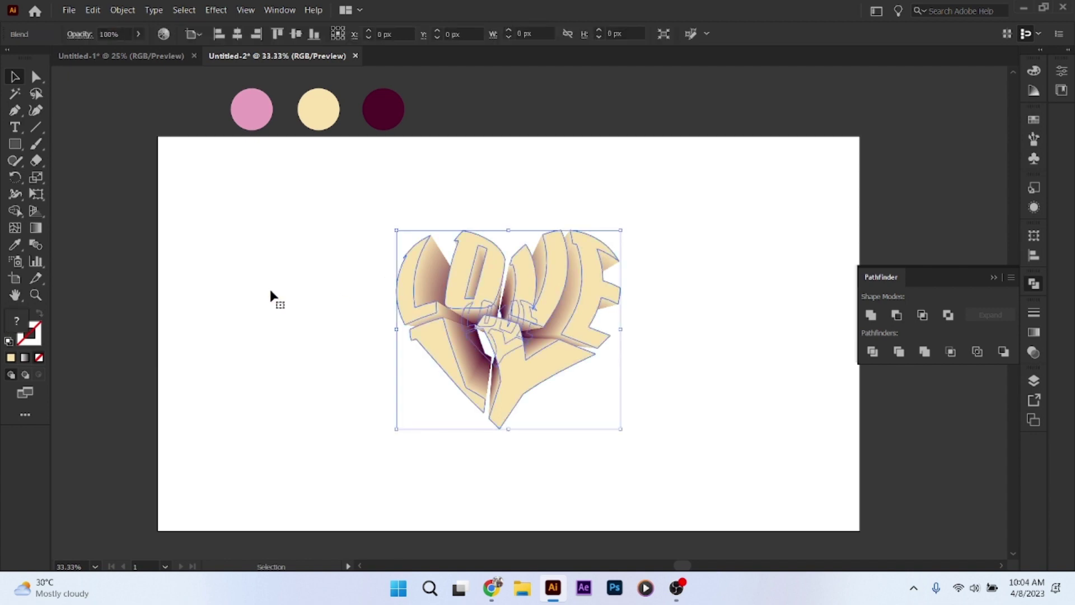
Set the blend spacing to Smooth Color in Blend Options
{"action": "double_click", "coordinate": [36, 244]}
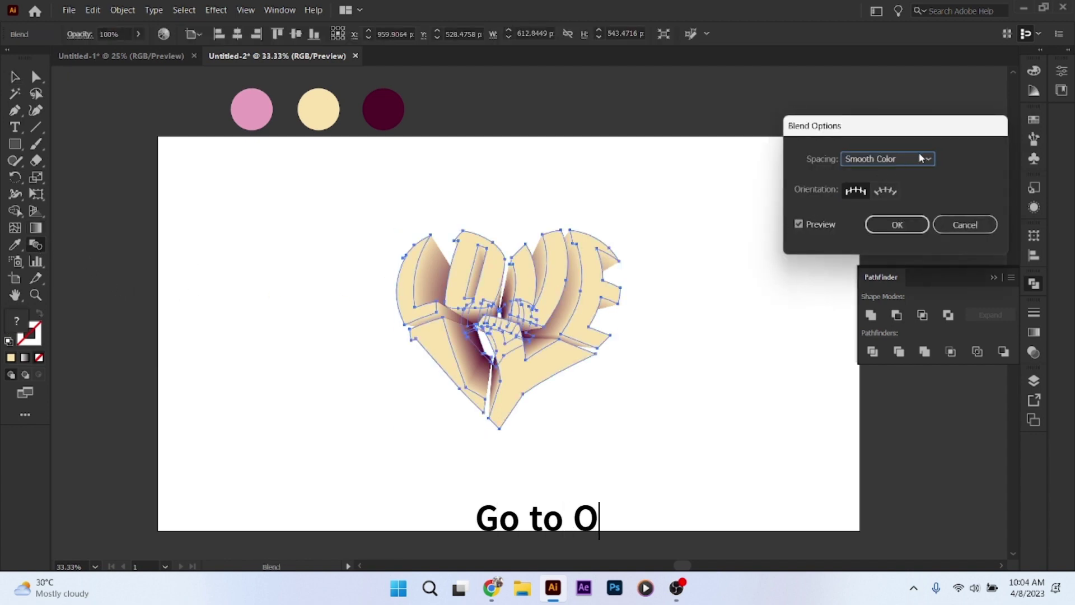
{"action": "left_click", "coordinate": [921, 156]}
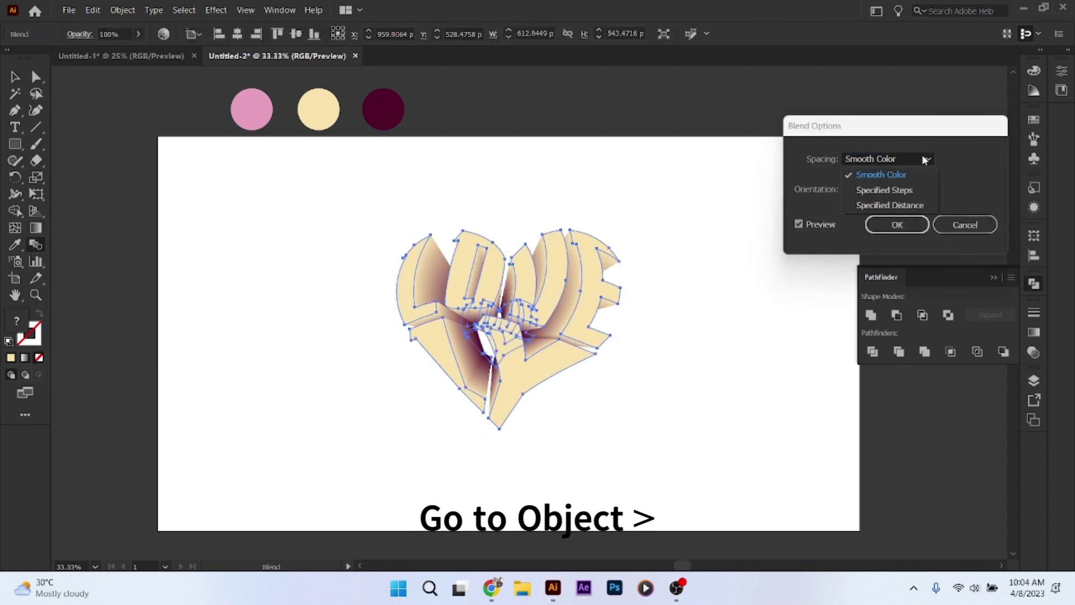
{"action": "left_click", "coordinate": [896, 226]}
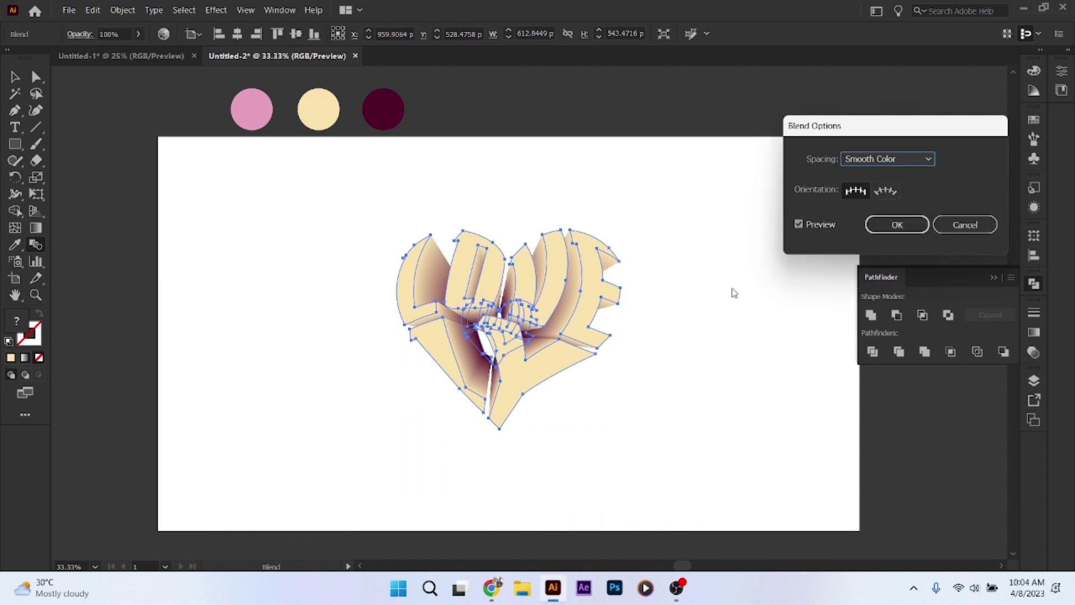
{"action": "left_click", "coordinate": [899, 226]}
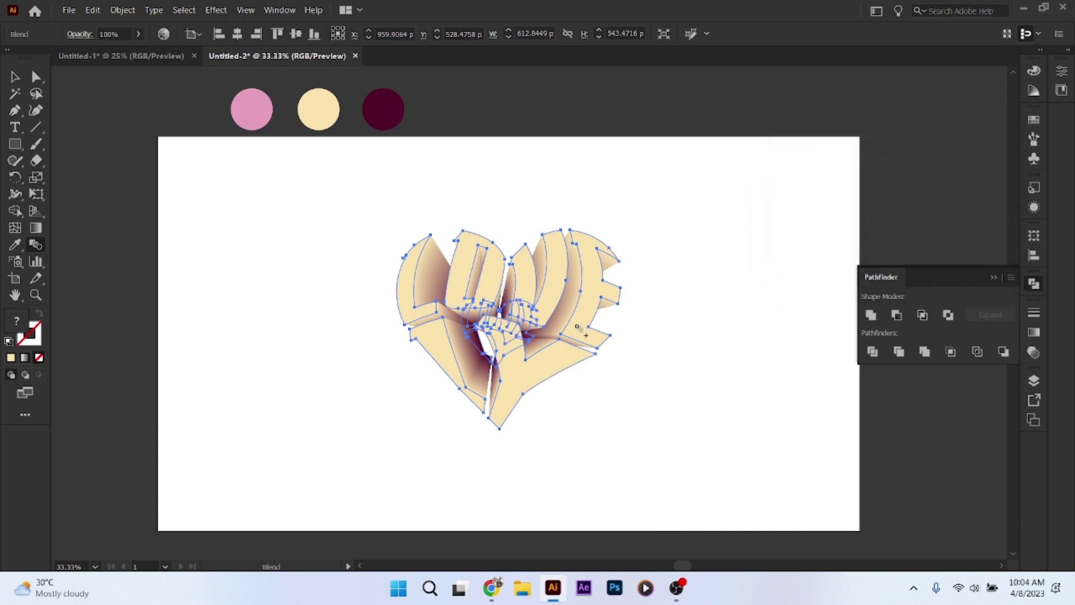
{"action": "left_click", "coordinate": [8, 80]}
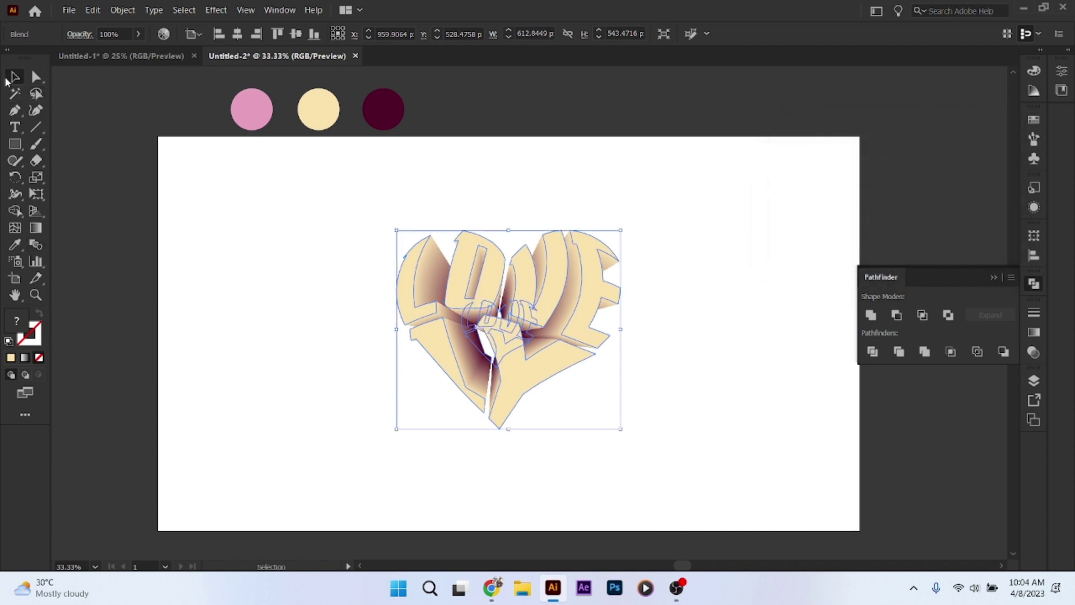
{"action": "left_click", "coordinate": [137, 179]}
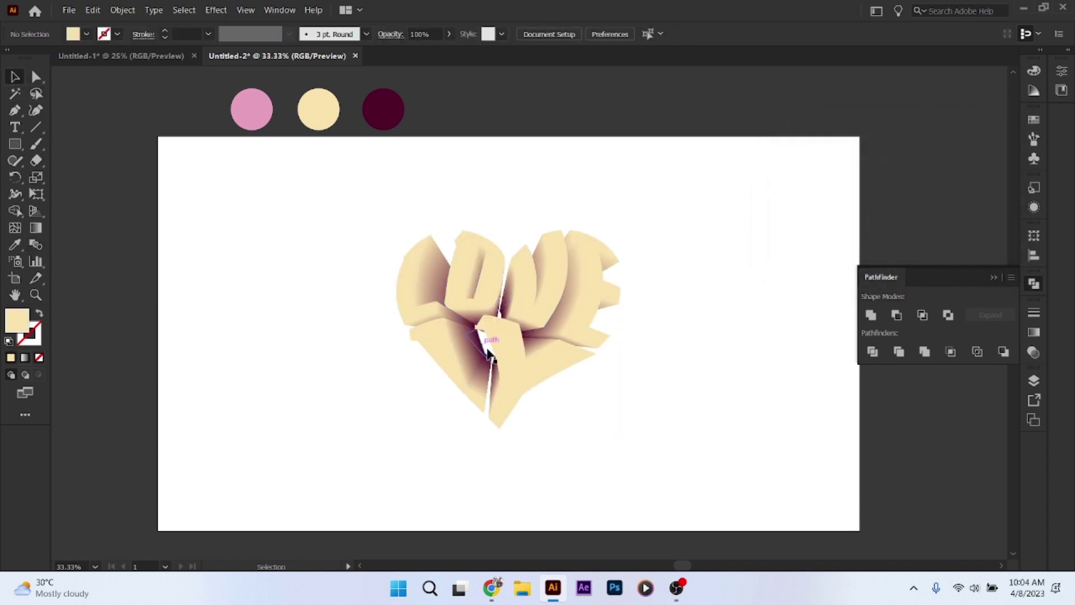
Expand the blended heart into plain shapes with Object and Fill checked
{"action": "left_click", "coordinate": [591, 349]}
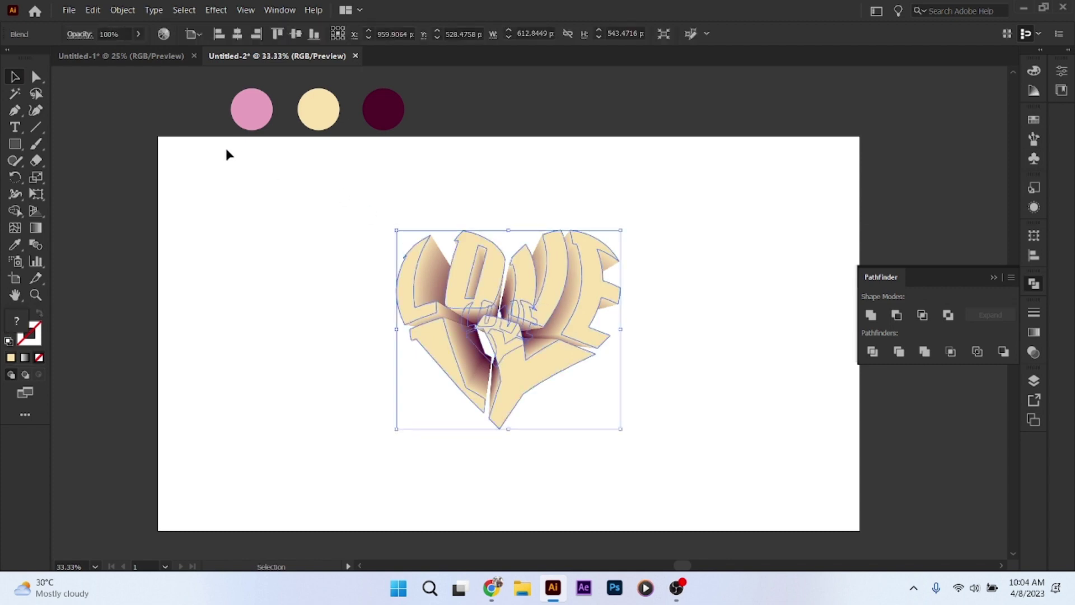
{"action": "left_click", "coordinate": [122, 9]}
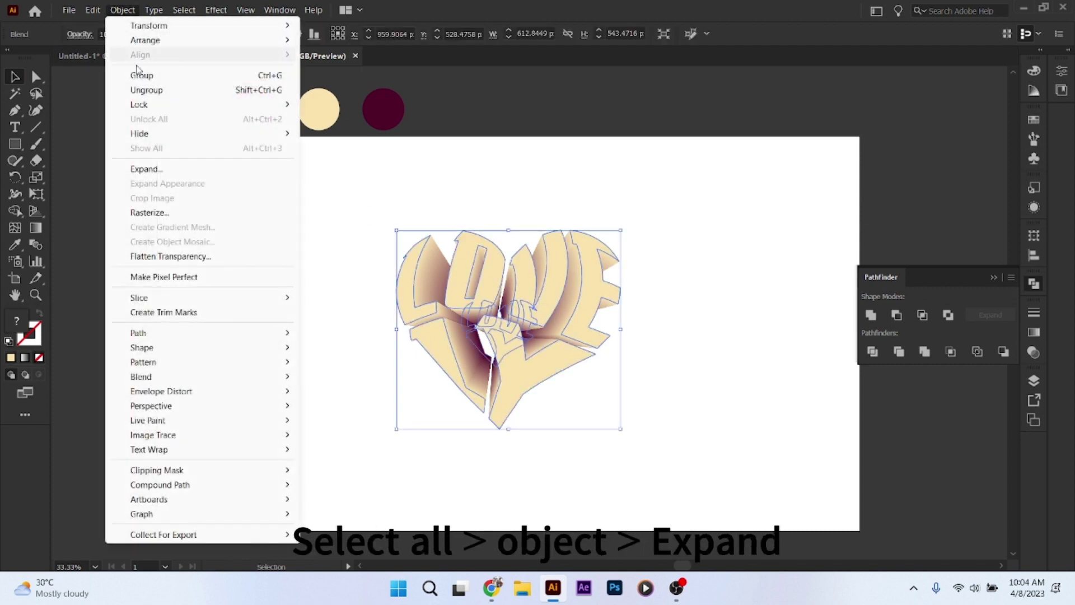
{"action": "left_click", "coordinate": [145, 169]}
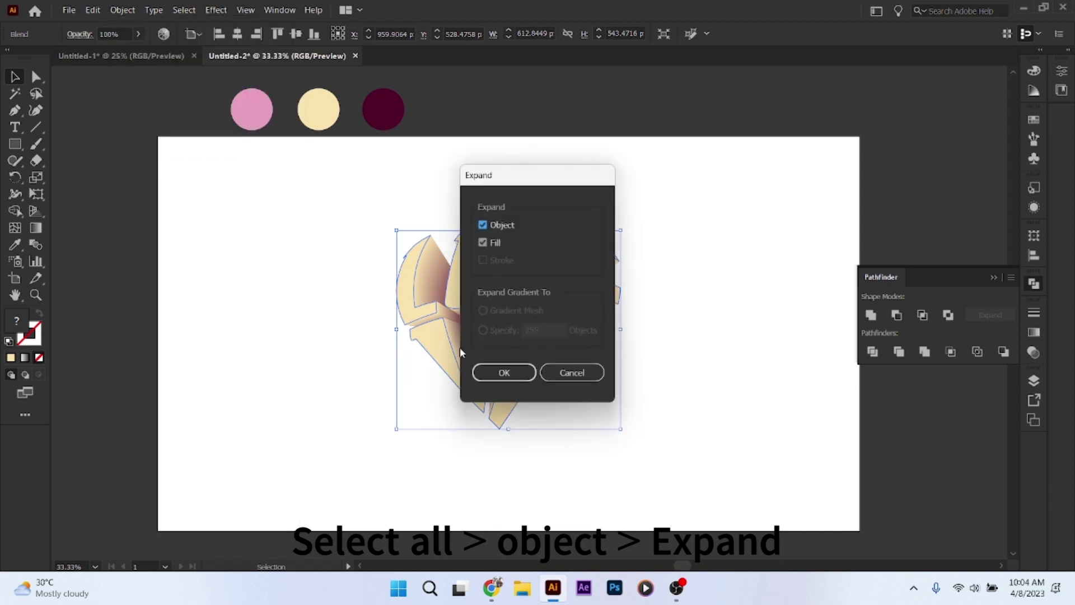
{"action": "left_click", "coordinate": [504, 373]}
{"action": "left_click", "coordinate": [696, 371]}
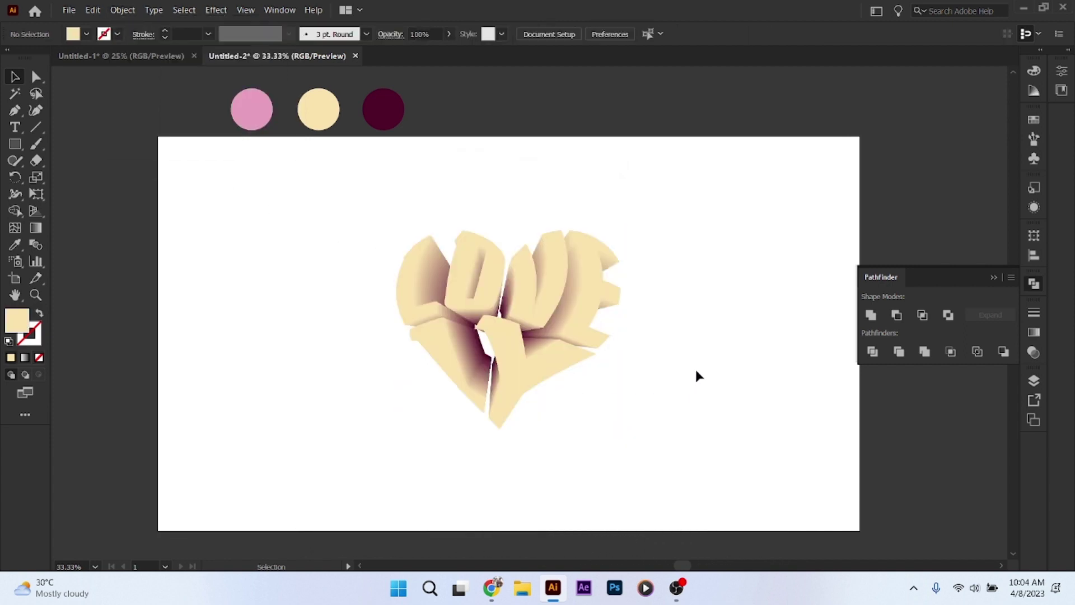
Target the top compound path in Layer 1's group and colour it from the pink circle
{"action": "left_click", "coordinate": [1033, 381]}
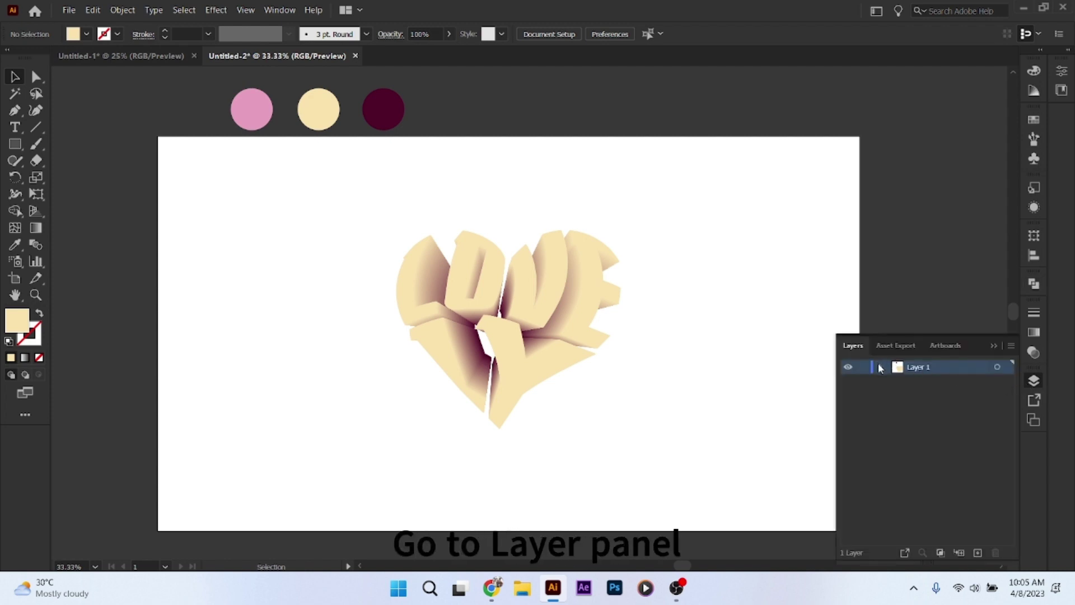
{"action": "left_click", "coordinate": [882, 366]}
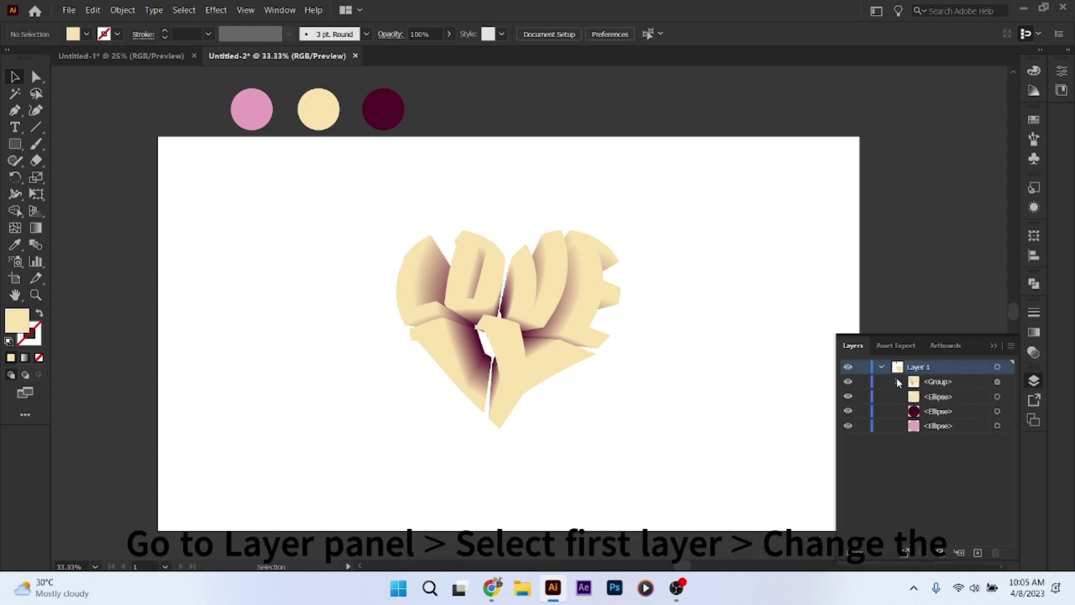
{"action": "left_click", "coordinate": [896, 381]}
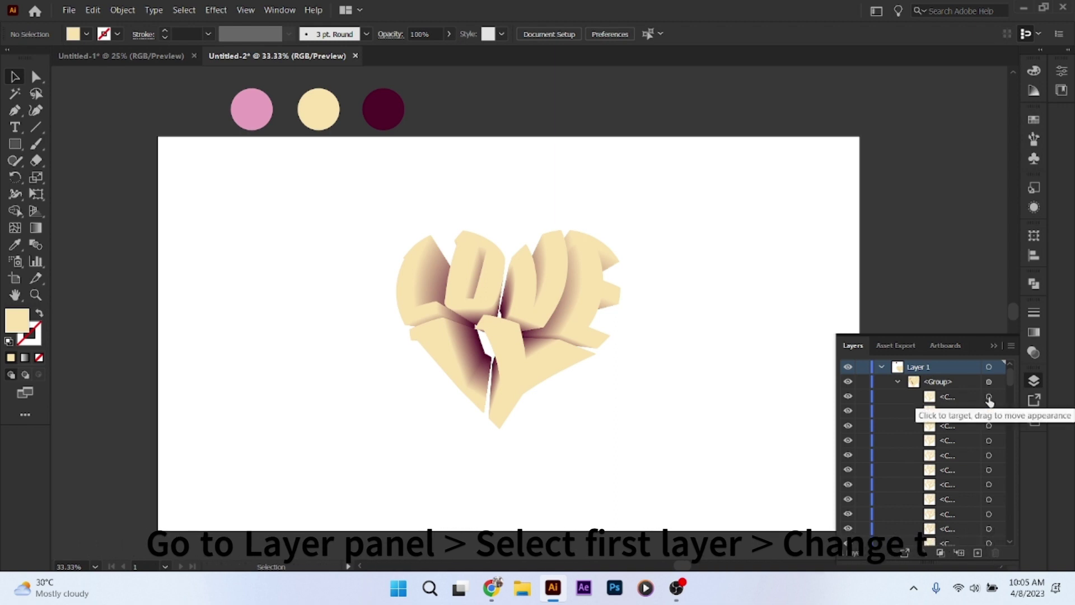
{"action": "left_click", "coordinate": [989, 397]}
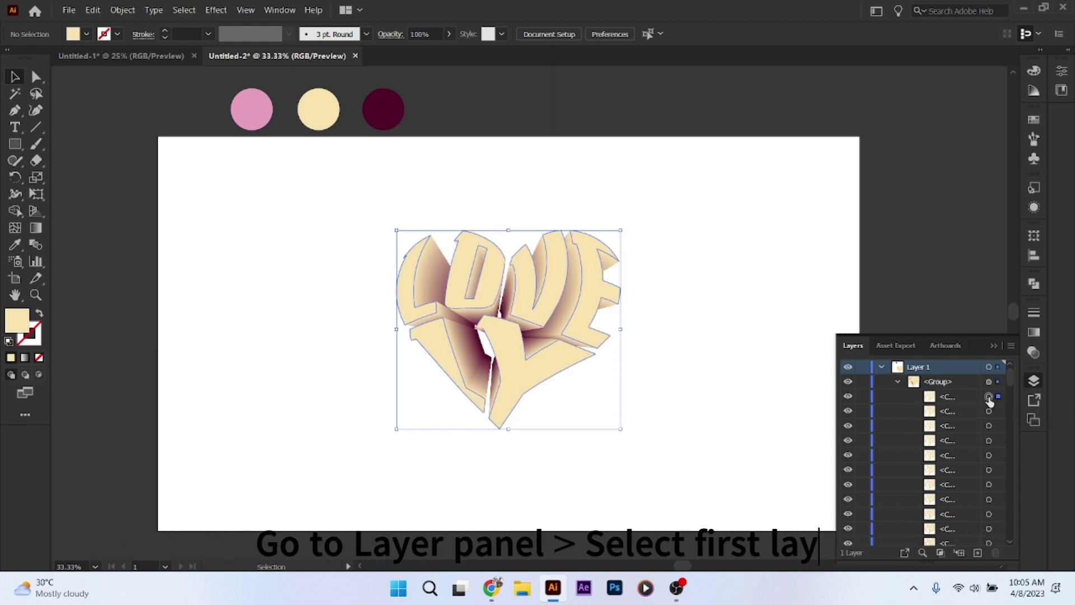
{"action": "left_click", "coordinate": [16, 244]}
{"action": "left_click", "coordinate": [258, 106]}
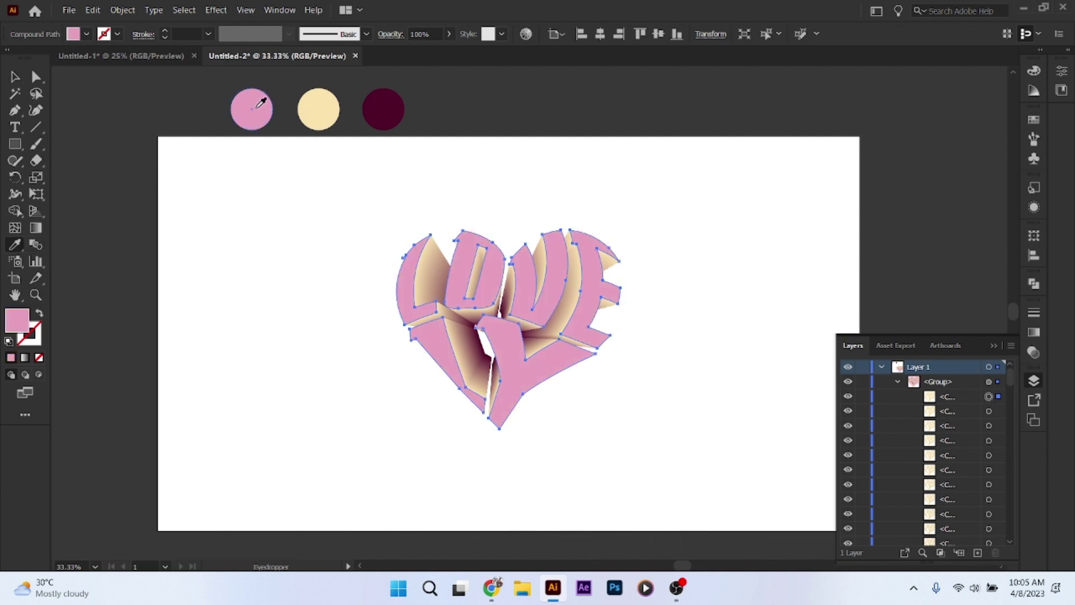
{"action": "left_click", "coordinate": [16, 77]}
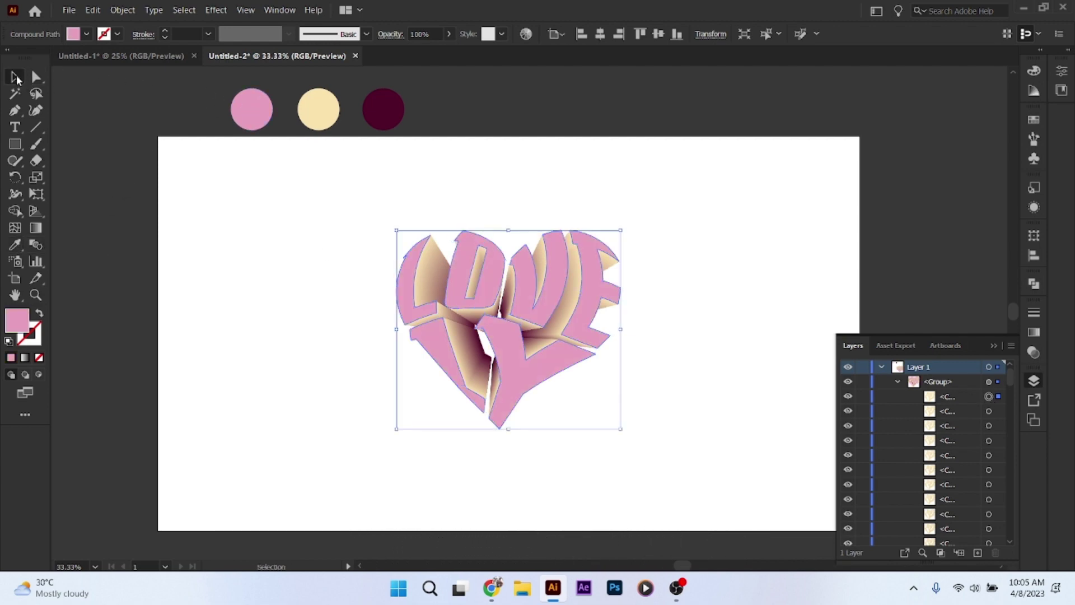
{"action": "left_click", "coordinate": [263, 263]}
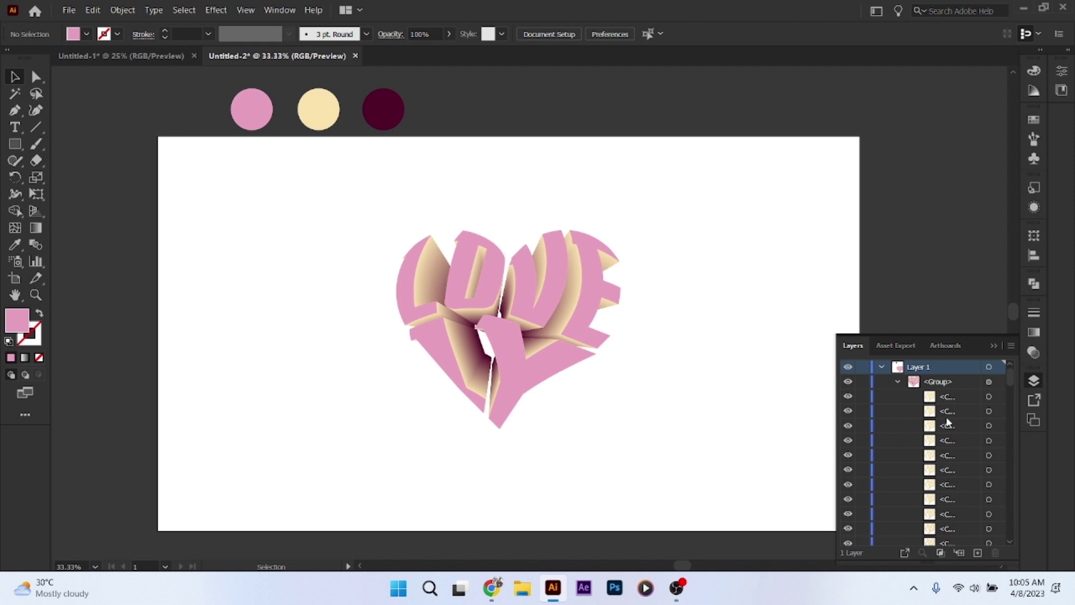
{"action": "left_click", "coordinate": [991, 346]}
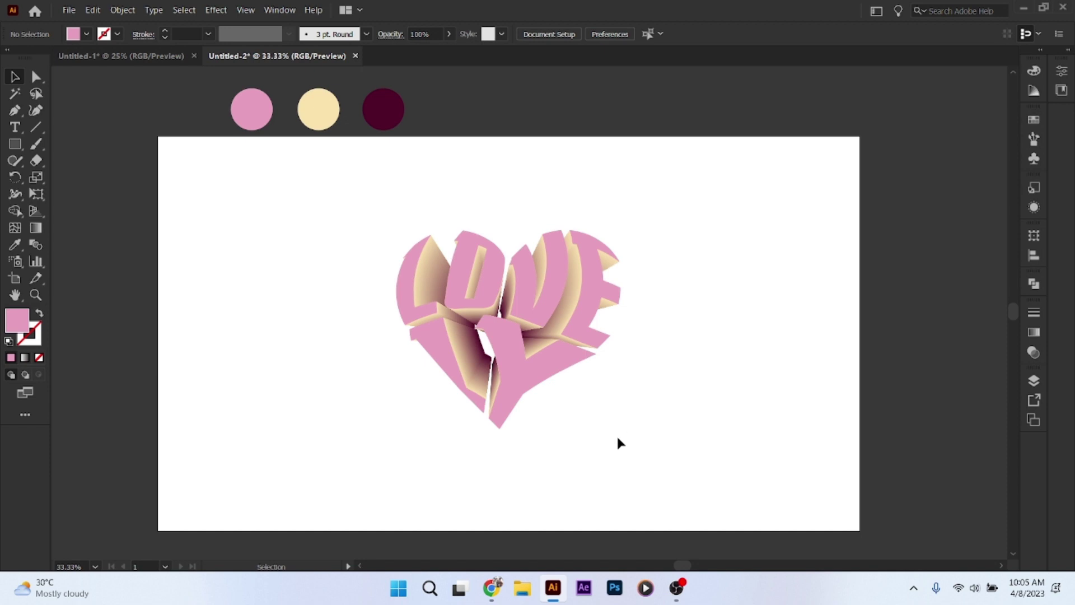
Draw an artboard-sized rectangle filled with pale blue #D8EDEF
{"action": "left_click", "coordinate": [16, 145]}
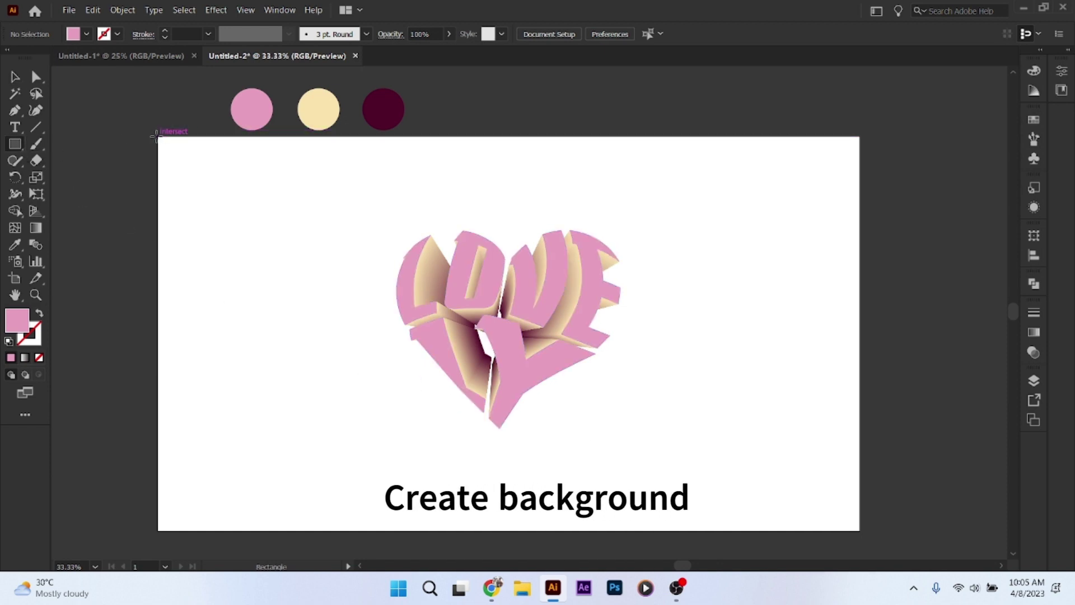
{"action": "left_click_drag", "start_coordinate": [160, 139], "coordinate": [859, 532]}
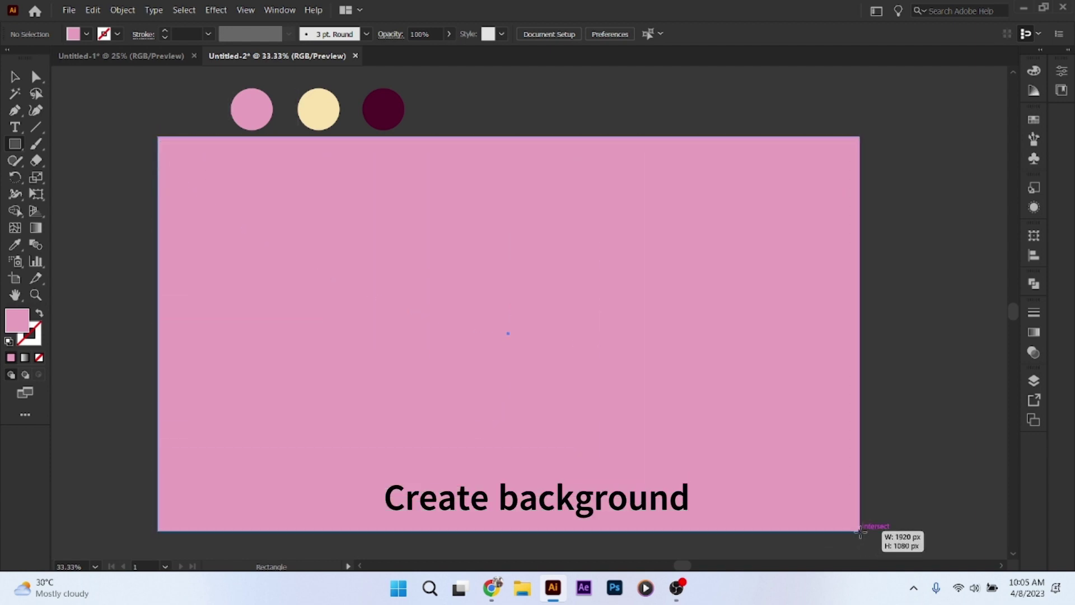
{"action": "left_click", "coordinate": [15, 244]}
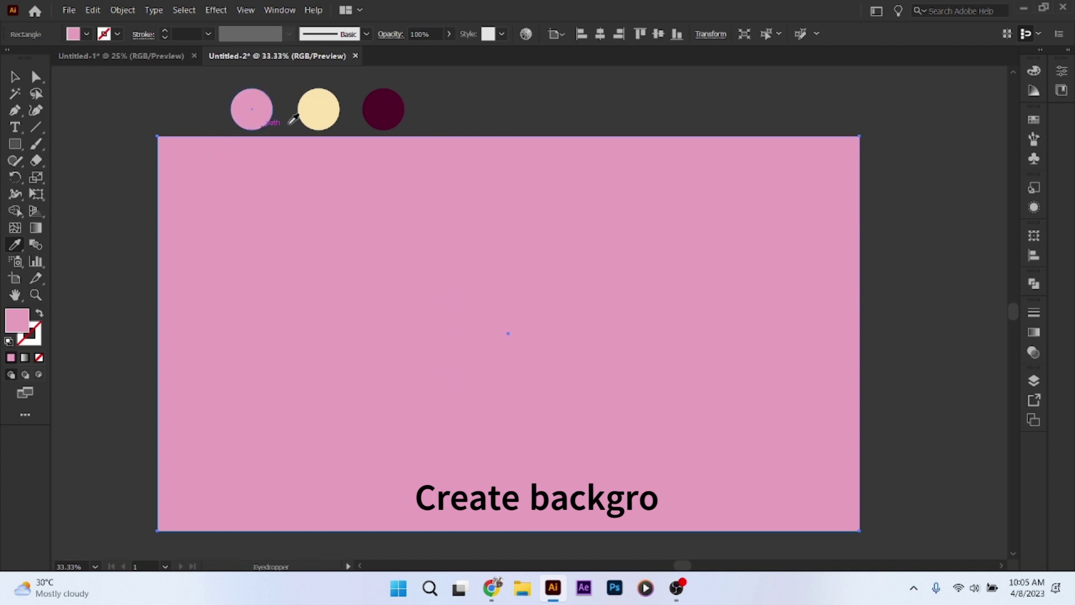
{"action": "left_click", "coordinate": [316, 111]}
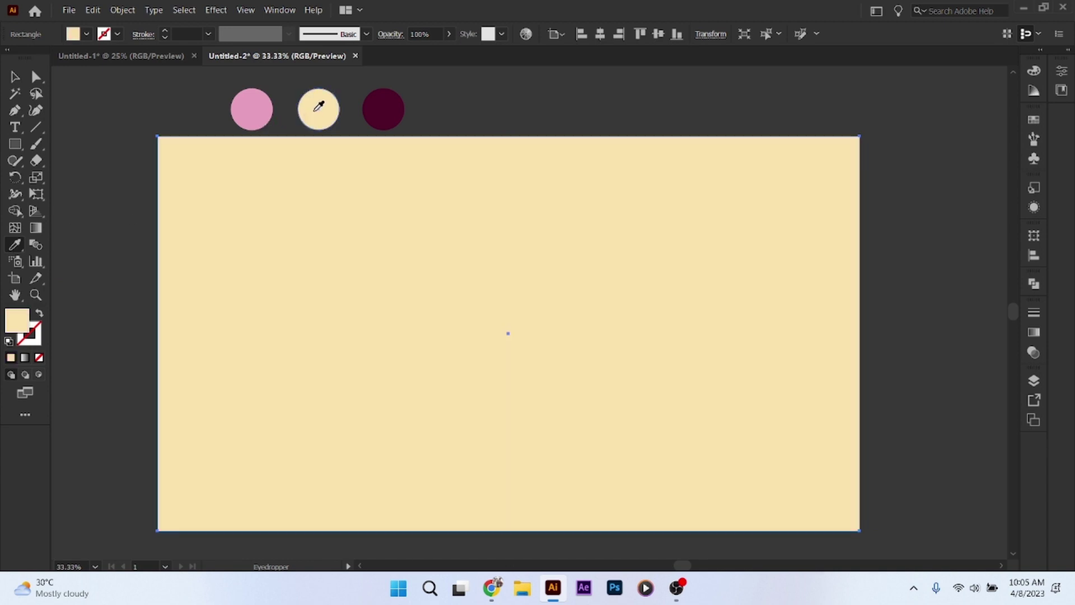
{"action": "double_click", "coordinate": [28, 322]}
{"action": "left_click_drag", "start_coordinate": [723, 178], "coordinate": [707, 200]}
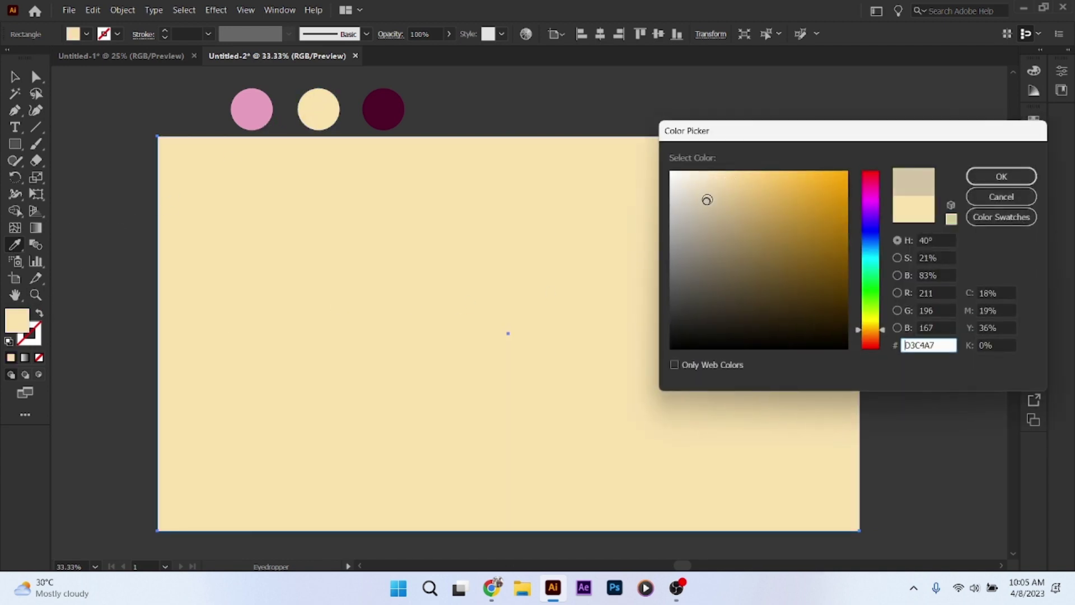
{"action": "left_click", "coordinate": [871, 257]}
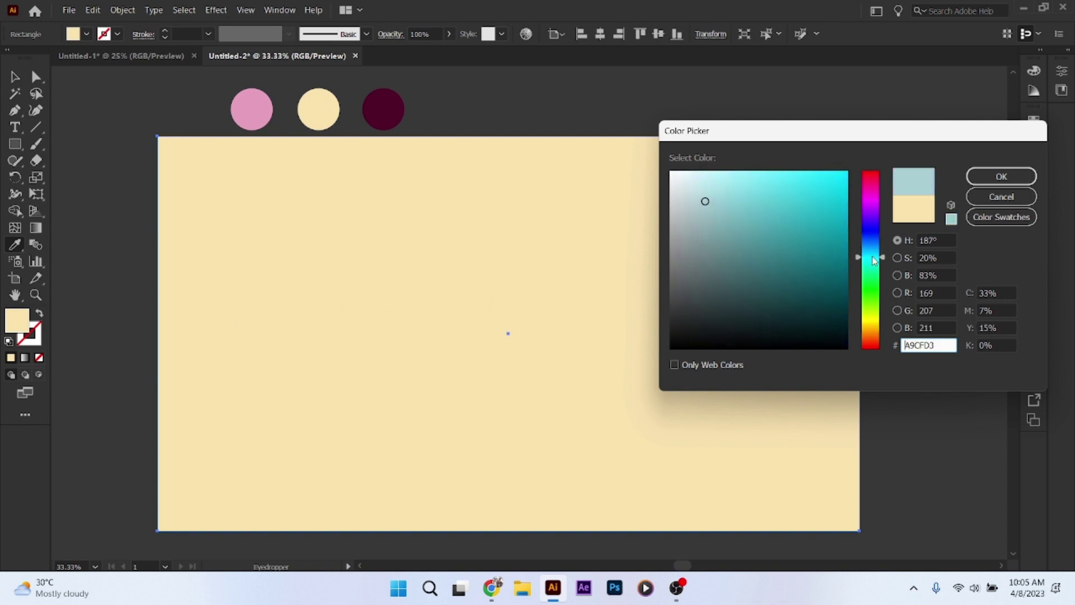
{"action": "mouse_move", "coordinate": [754, 197]}
{"action": "left_mouse_down"}
{"action": "mouse_move", "coordinate": [687, 140]}
{"action": "mouse_move", "coordinate": [697, 175]}
{"action": "mouse_move", "coordinate": [687, 179]}
{"action": "left_mouse_up"}
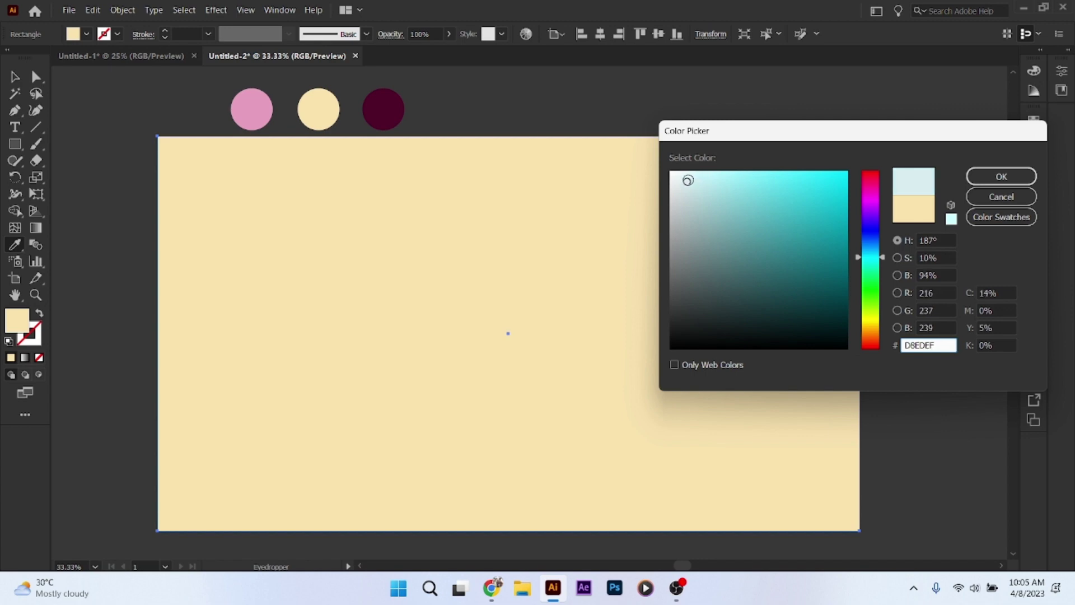
{"action": "left_click", "coordinate": [980, 174]}
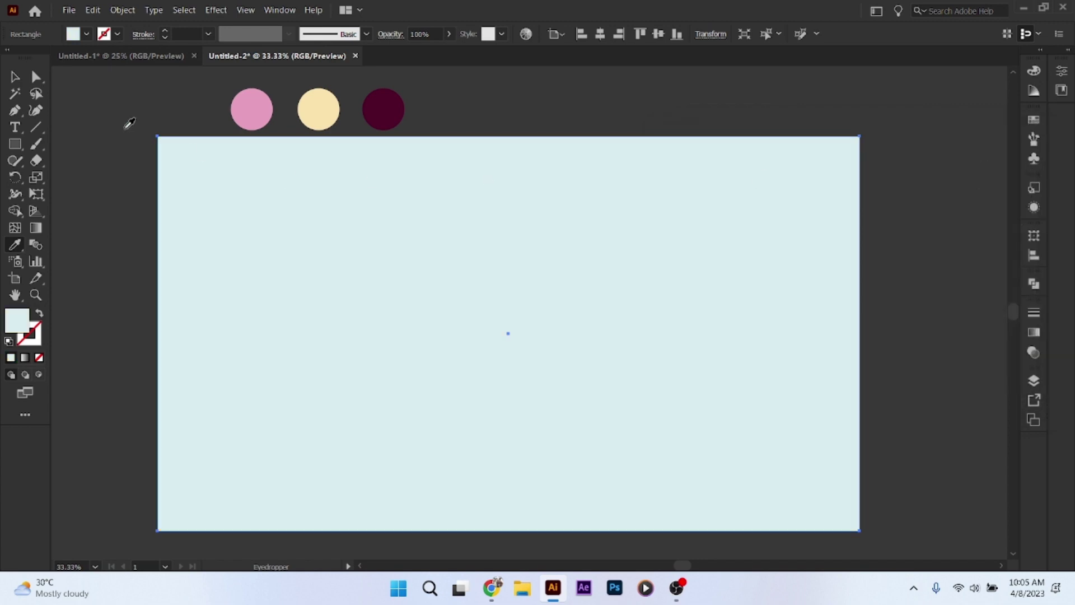
Send the pale blue rectangle to the back behind the heart
{"action": "left_click", "coordinate": [13, 79]}
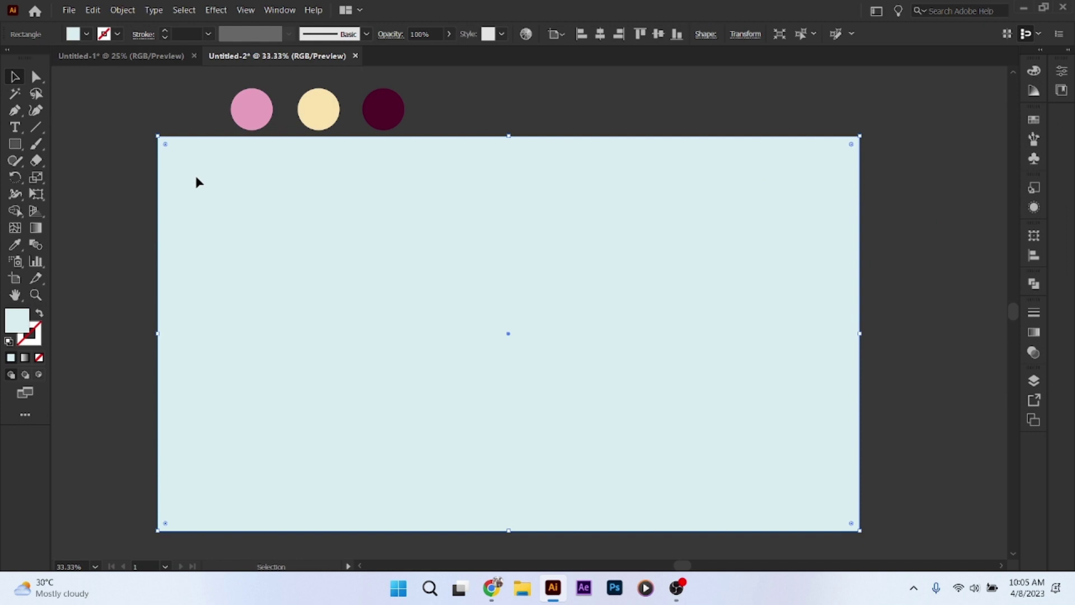
{"action": "right_click", "coordinate": [296, 257]}
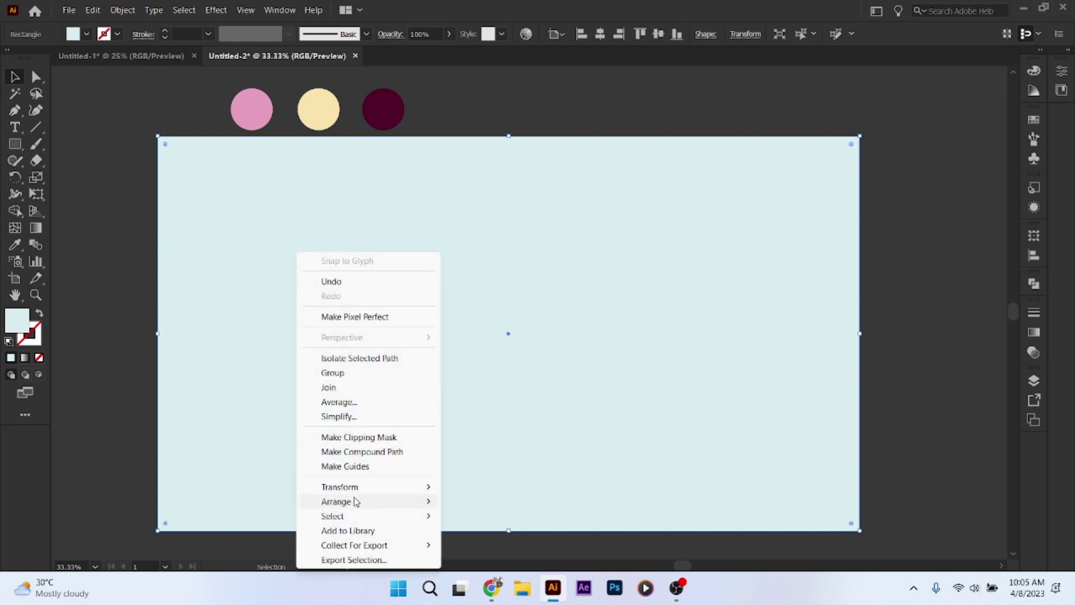
{"action": "mouse_move", "coordinate": [336, 501]}
{"action": "left_click", "coordinate": [507, 544]}
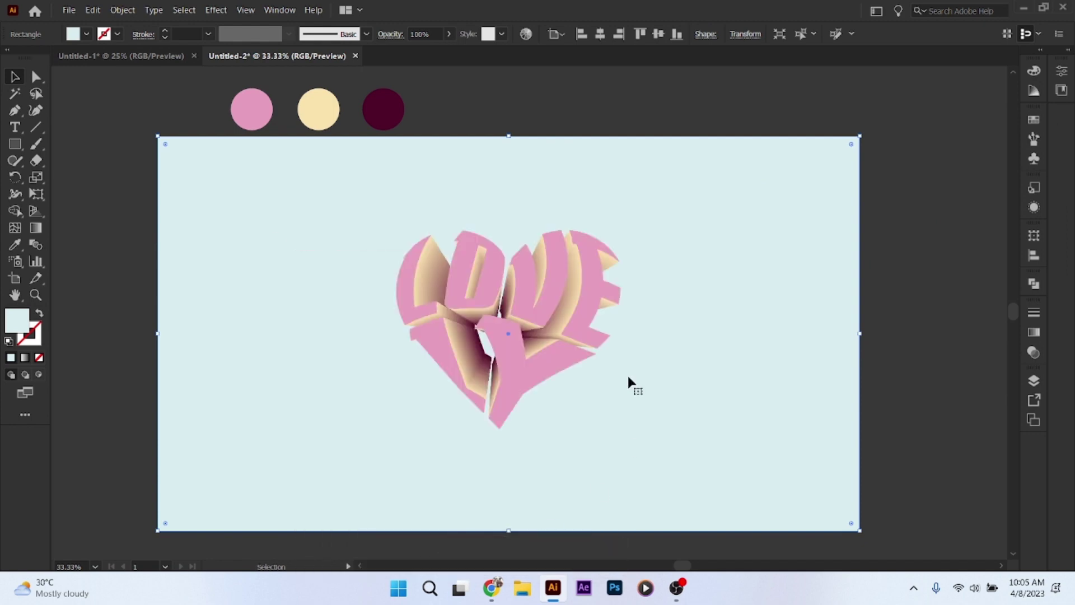
{"action": "left_click", "coordinate": [557, 371]}
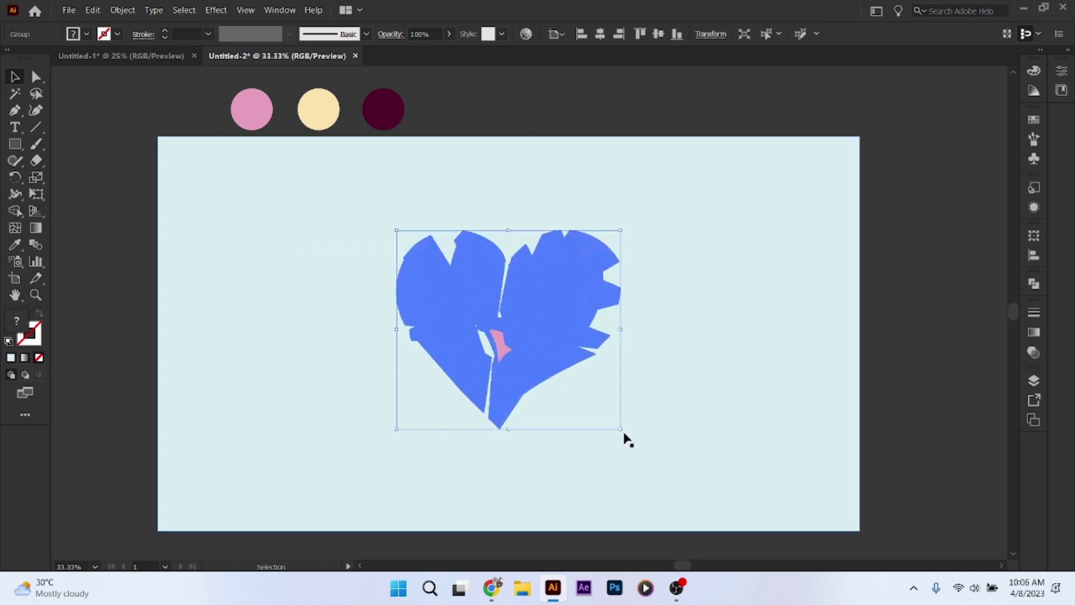
Scale the heart up, move it up-left, and centre it horizontally on the artboard
{"action": "left_click_drag", "start_coordinate": [620, 429], "coordinate": [708, 506]}
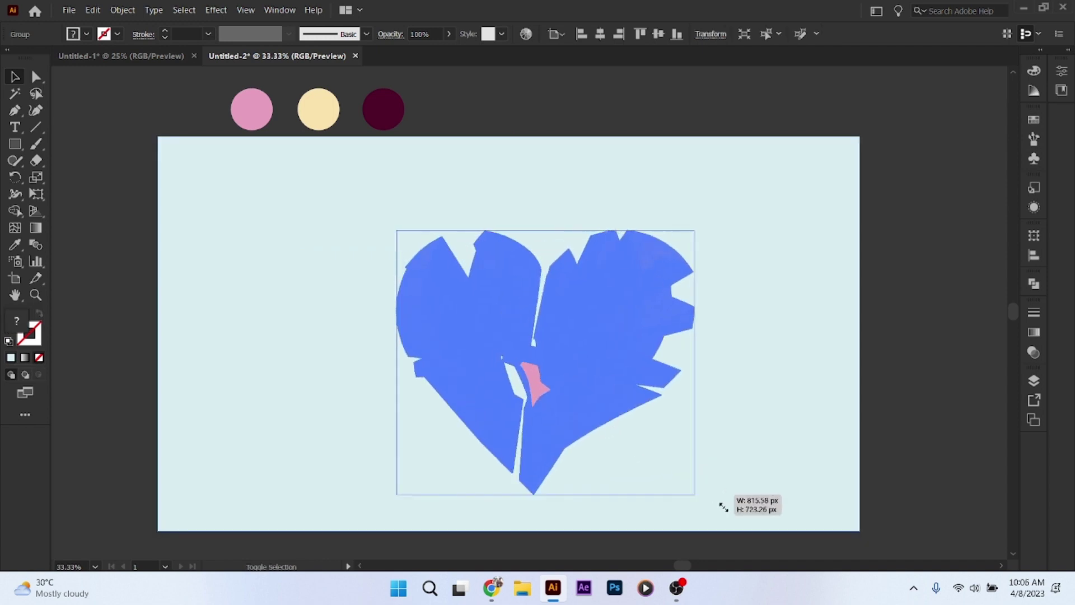
{"action": "left_click", "coordinate": [797, 340]}
{"action": "left_click_drag", "start_coordinate": [634, 354], "coordinate": [615, 329]}
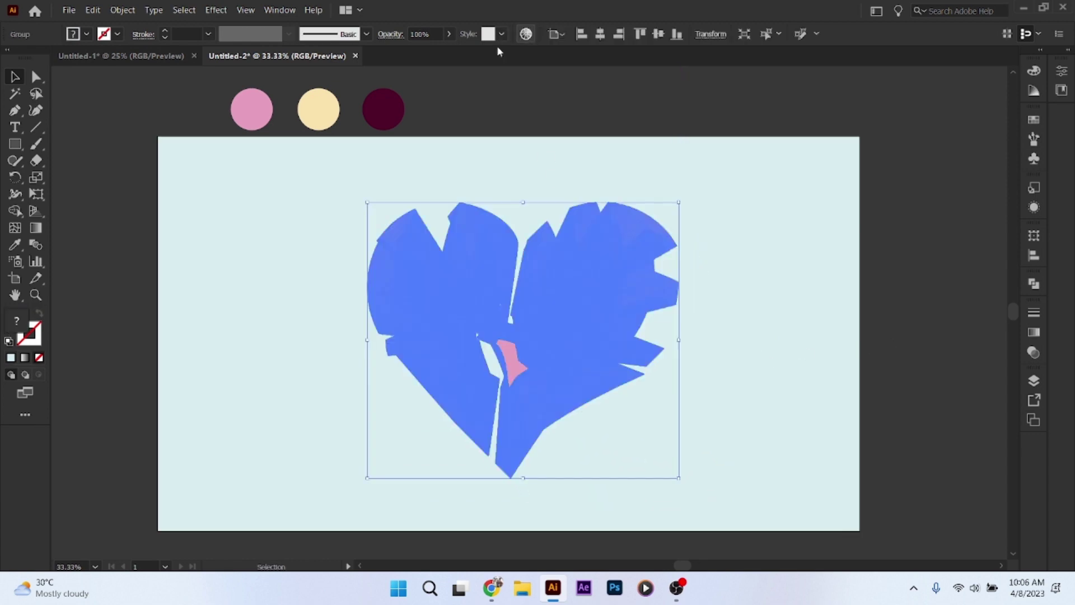
{"action": "left_click", "coordinate": [607, 33]}
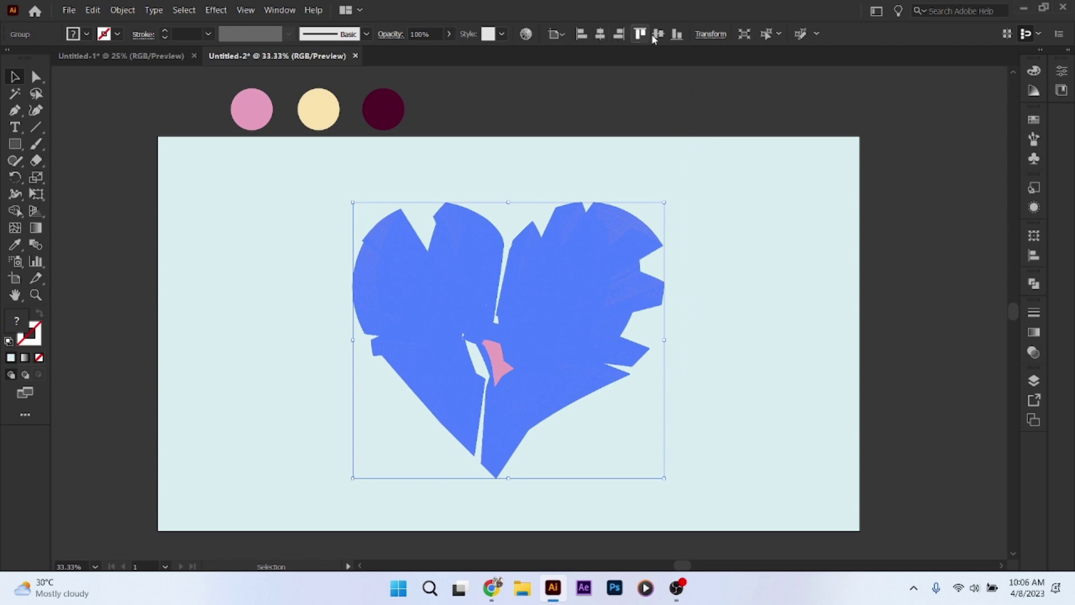